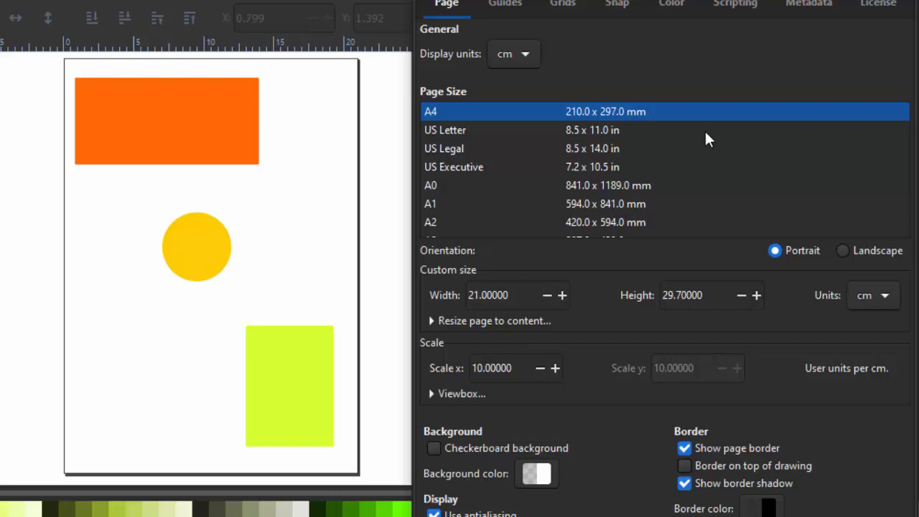
Step: Try the A0, A5 and B3 page sizes on the document
scroll(705, 129, "down", 1)
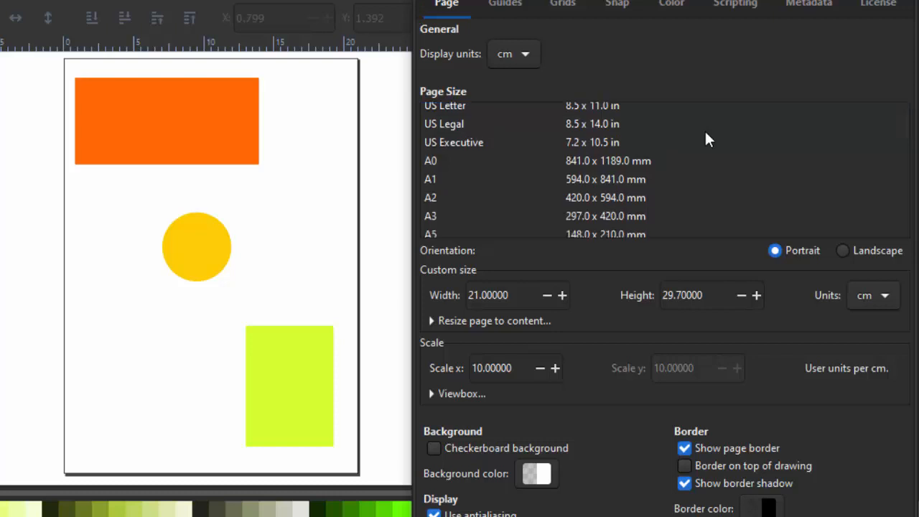
left_click(565, 161)
scroll(512, 189, "down", 2)
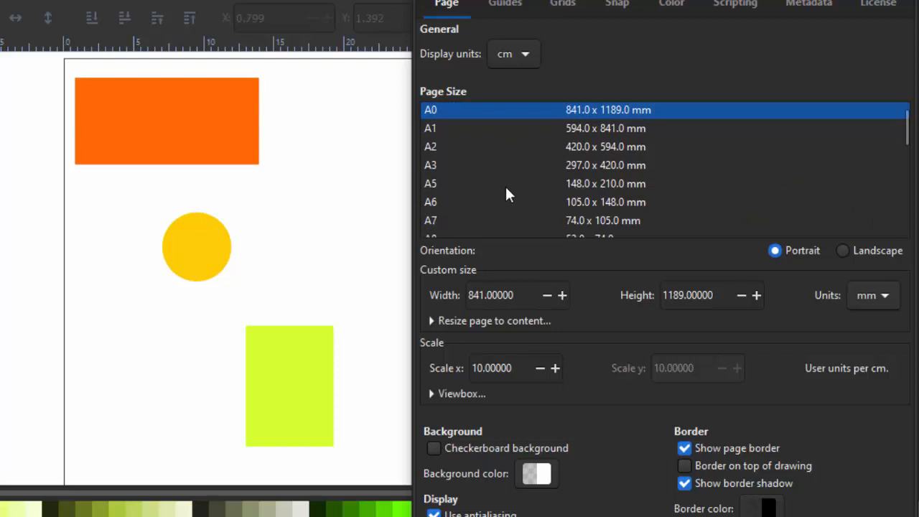
left_click(601, 182)
scroll(601, 182, "down", 1)
scroll(601, 181, "down", 3)
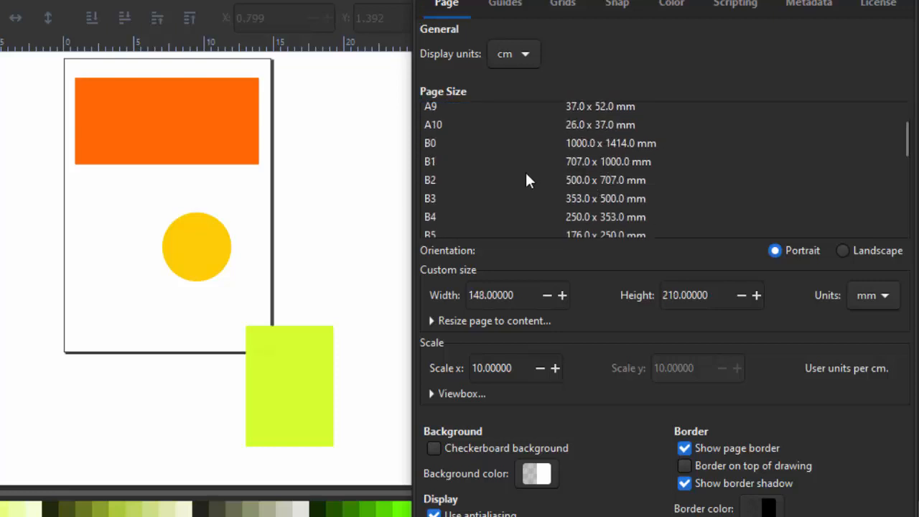
left_click(520, 199)
scroll(557, 160, "up", 5)
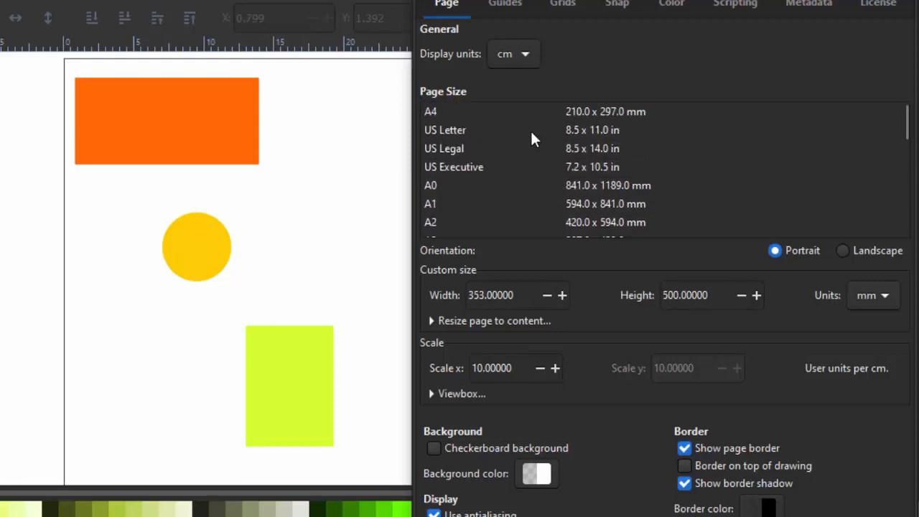
Step: Set the page size to A4, and switch the orientation to landscape and back to portrait
left_click_drag(575, 0, 567, 0)
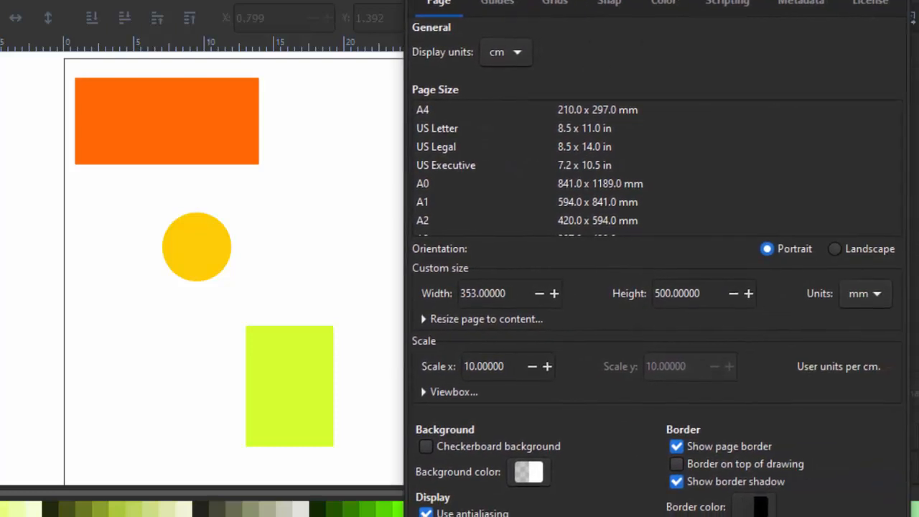
left_click(469, 110)
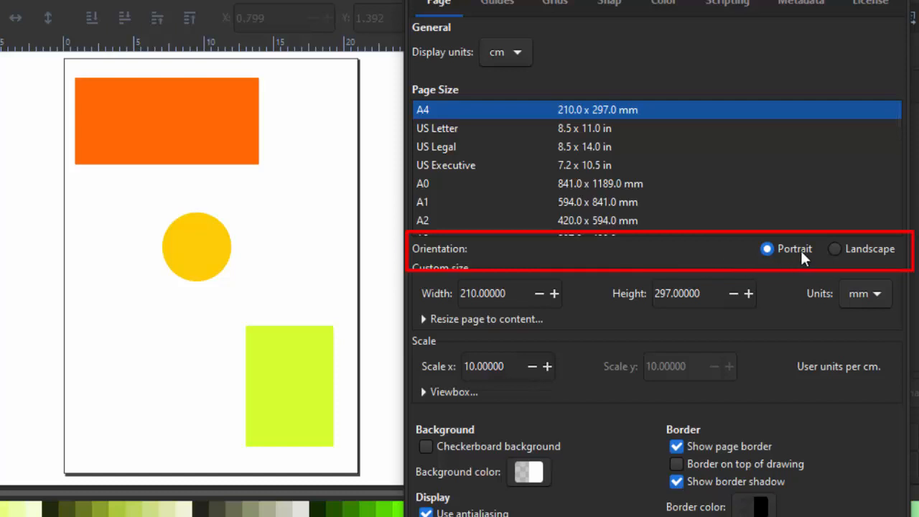
left_click(837, 246)
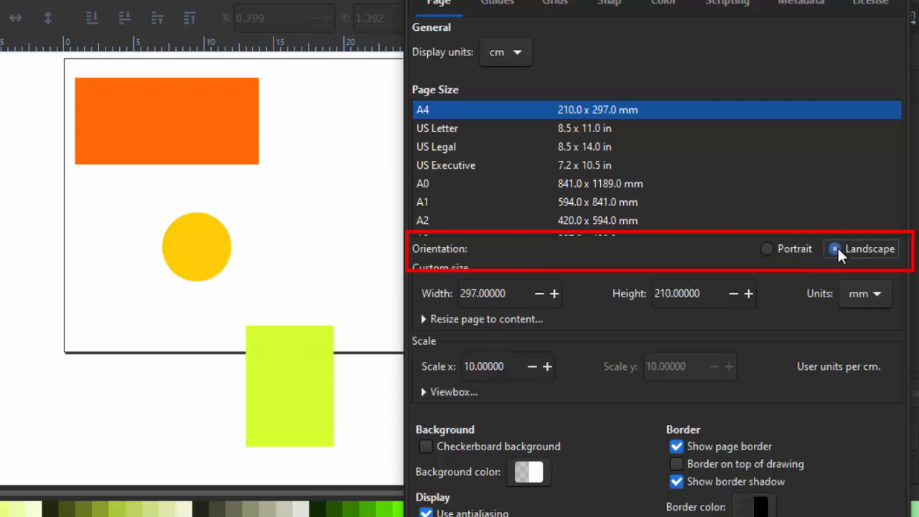
mouse_move(610, 0)
left_mouse_down()
mouse_move(811, 5)
mouse_move(786, 19)
mouse_move(605, 13)
left_mouse_up()
left_click(703, 251)
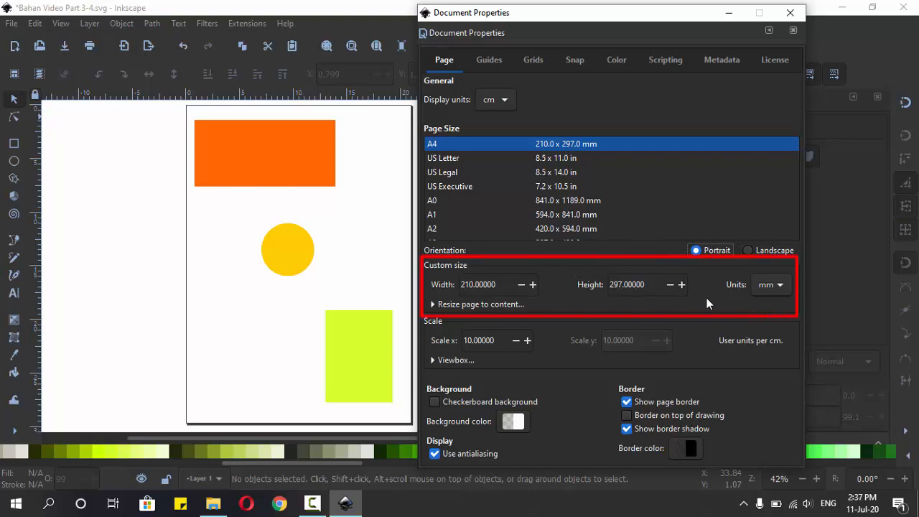
left_click(780, 285)
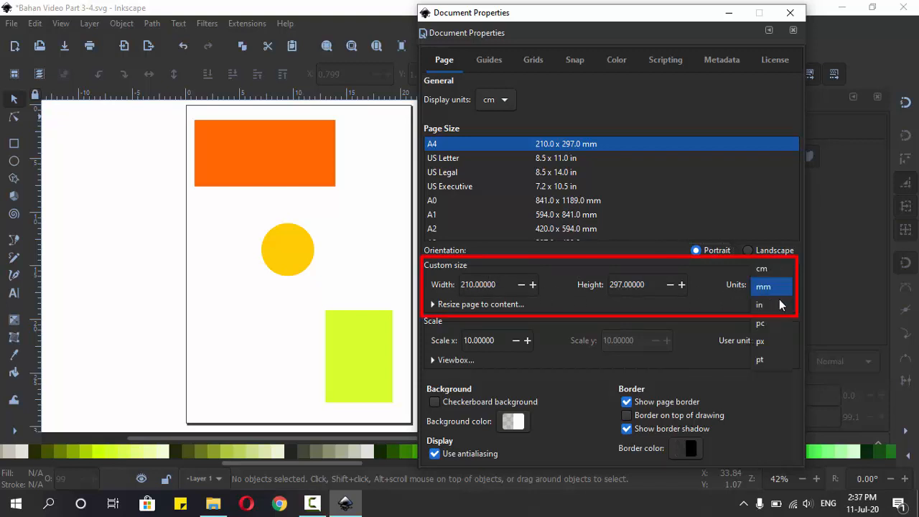
left_click(636, 299)
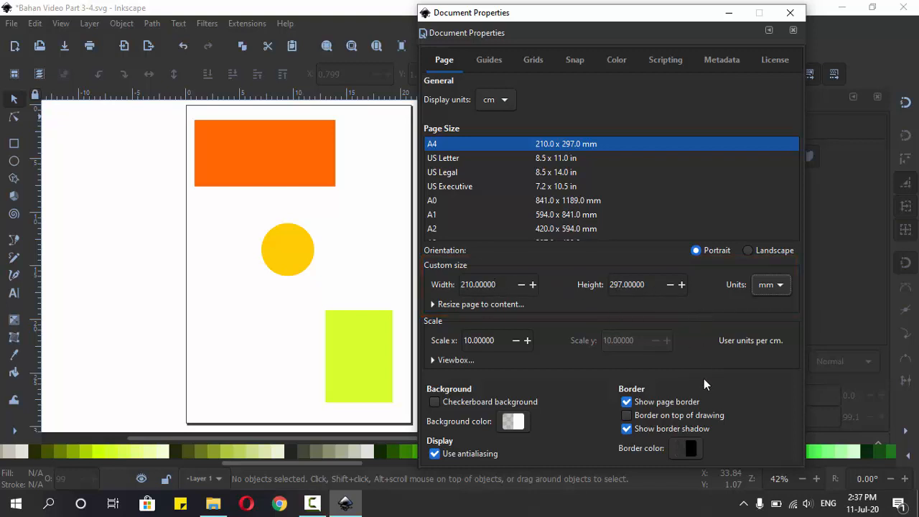
Step: Turn the page border off and back on
left_click_drag(650, 13, 679, 12)
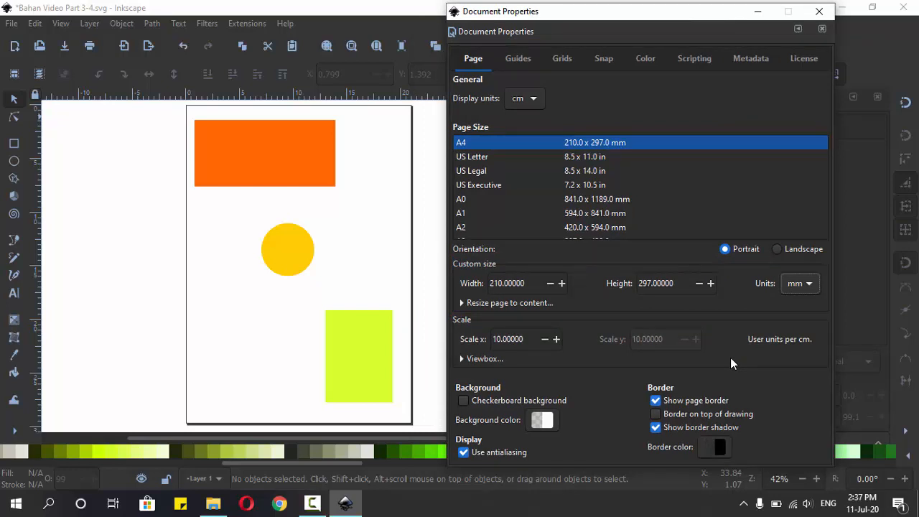
left_click(656, 401)
left_click(656, 400)
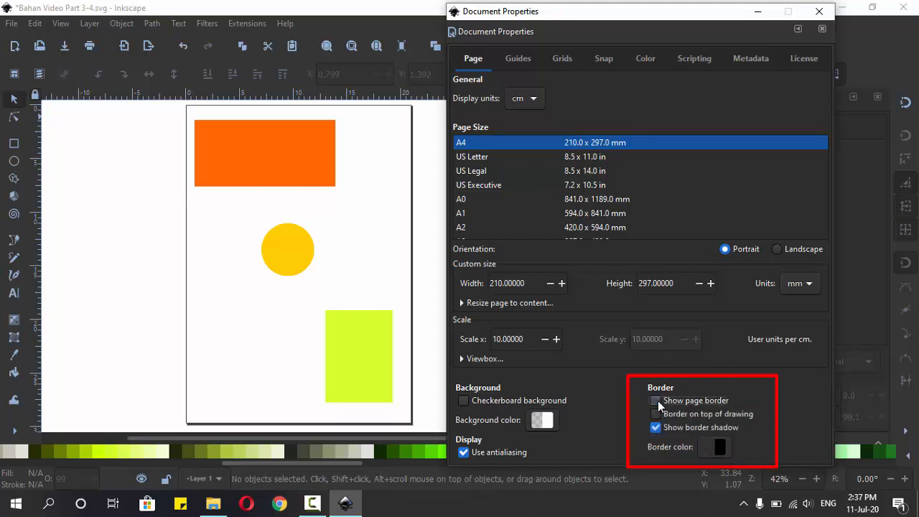
left_click(656, 401)
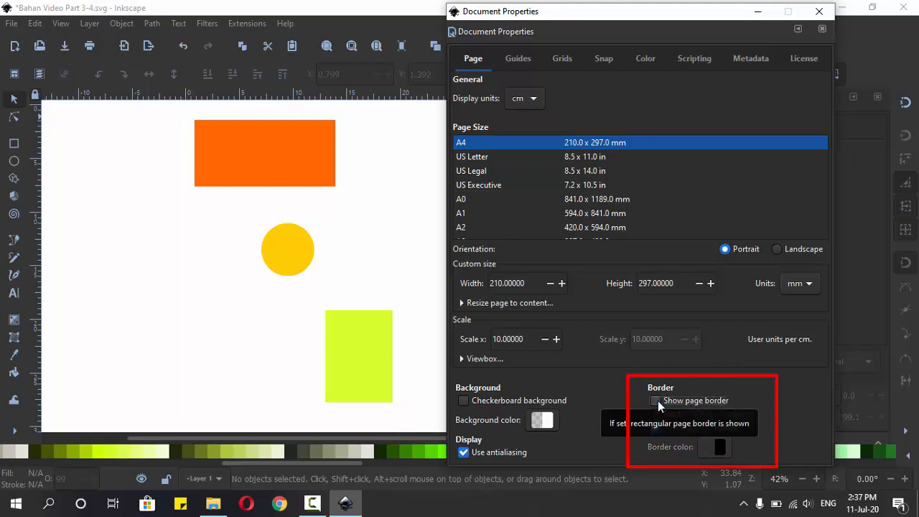
left_click(657, 400)
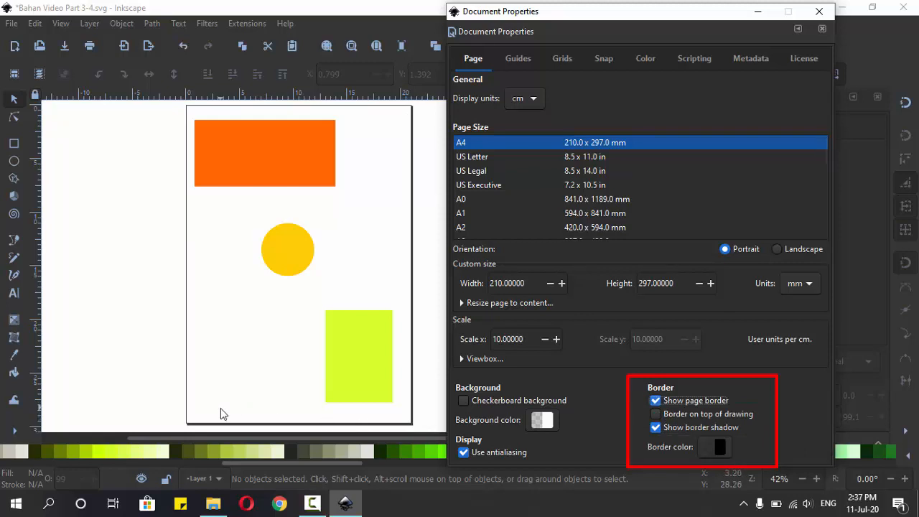
Step: Turn the border shadow off and back on, and close the document properties
left_click(656, 427)
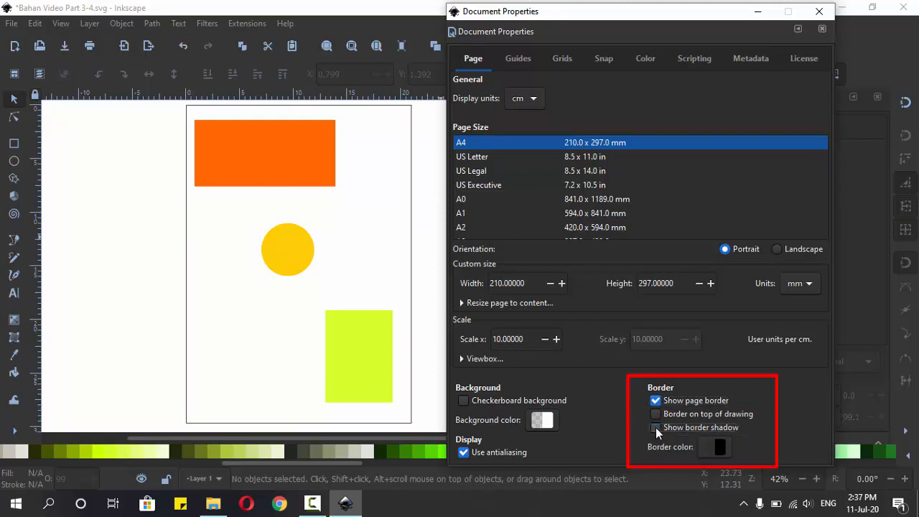
left_click(656, 427)
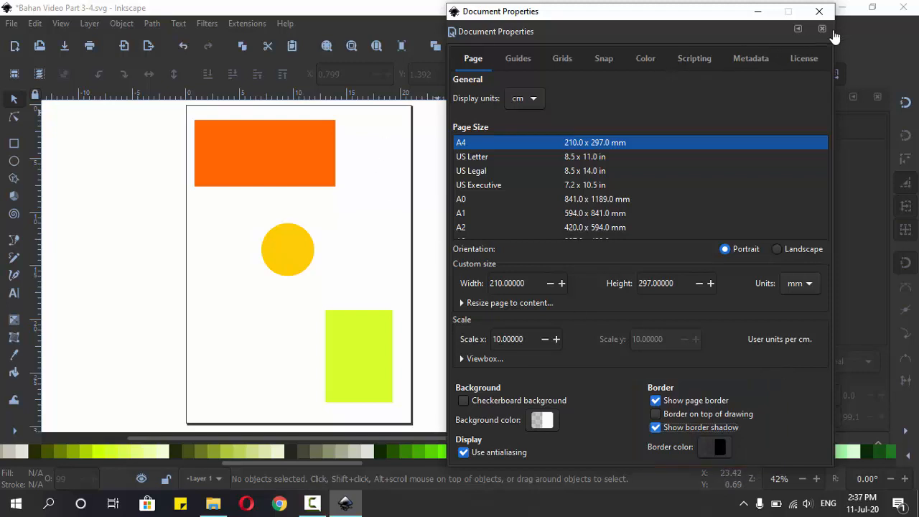
left_click(820, 12)
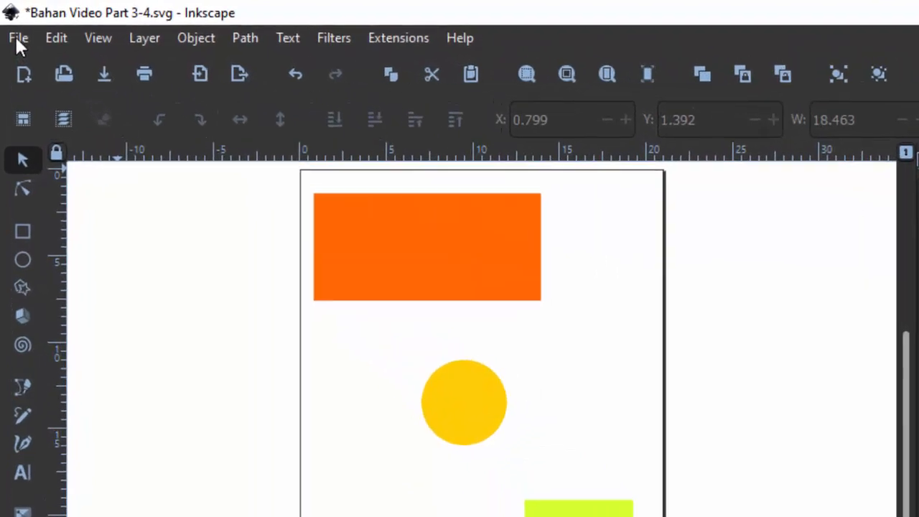
Step: Import the polar bear photo from Saved Pictures as an embedded image, with DPI from file and automatic rendering
left_click(13, 24)
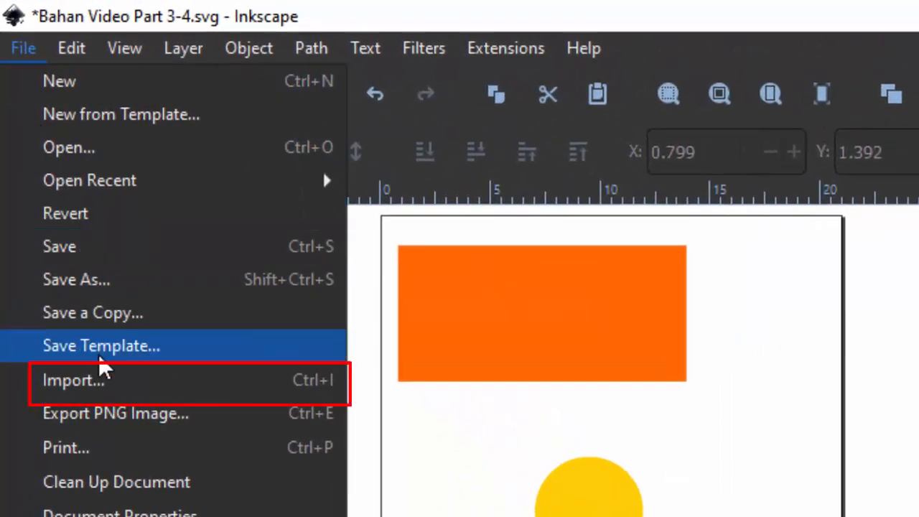
left_click(318, 397)
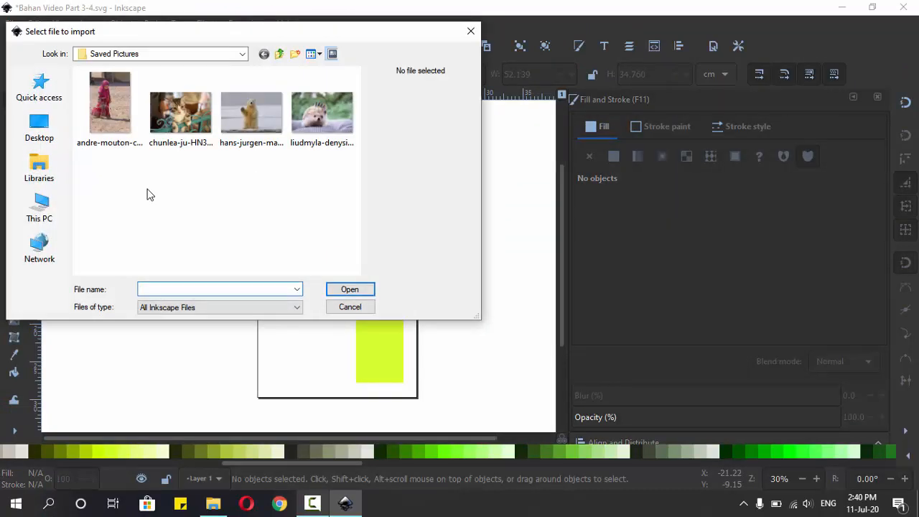
left_click(248, 127)
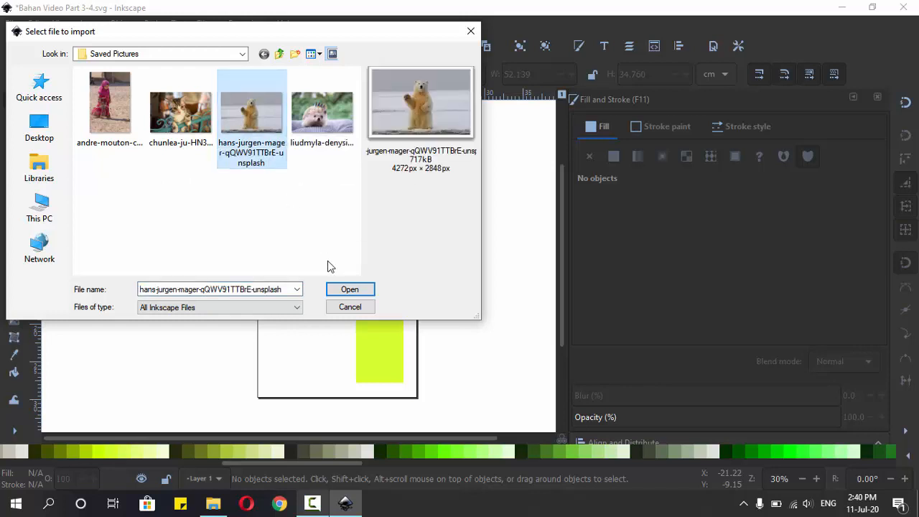
left_click(351, 291)
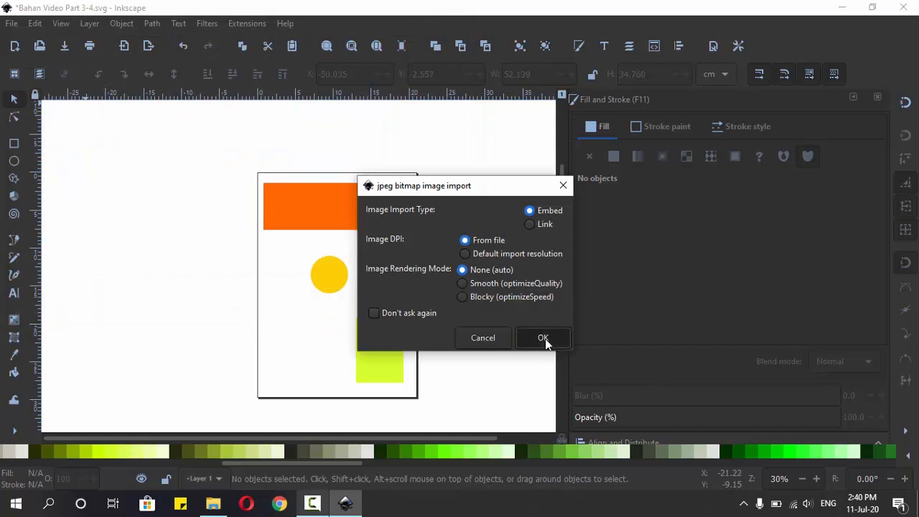
left_click(543, 339)
Step: Scale the imported polar bear photo down to about 55.8 × 37.2 cm and delete it
scroll(295, 320, "down", 4)
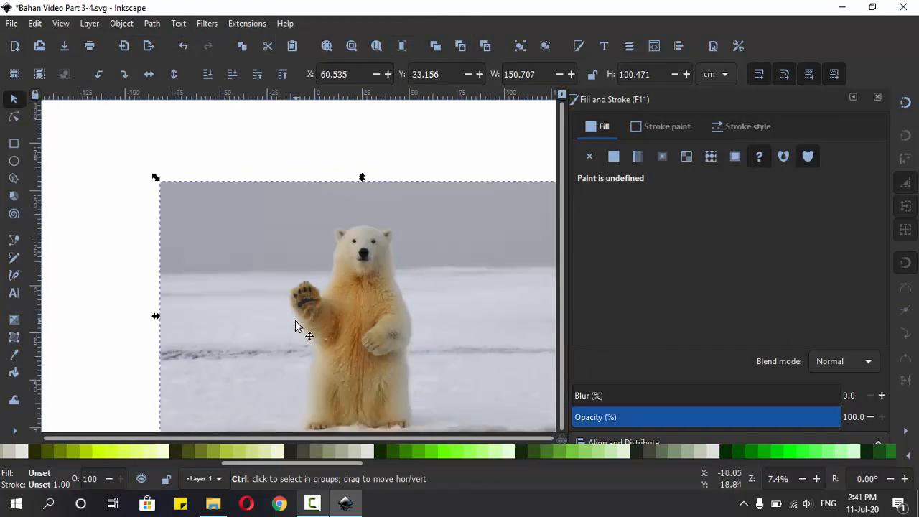
scroll(426, 372, "up", 1)
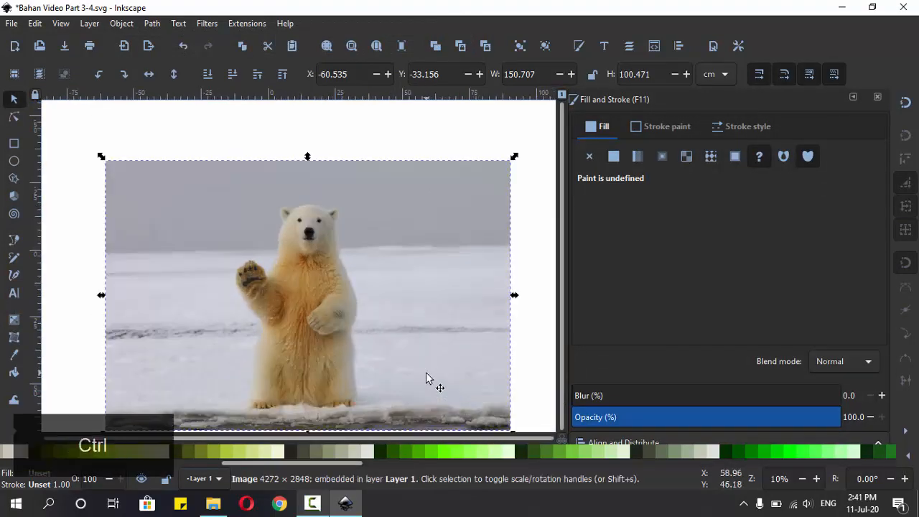
left_click_drag(515, 159, 256, 328)
key("Delete")
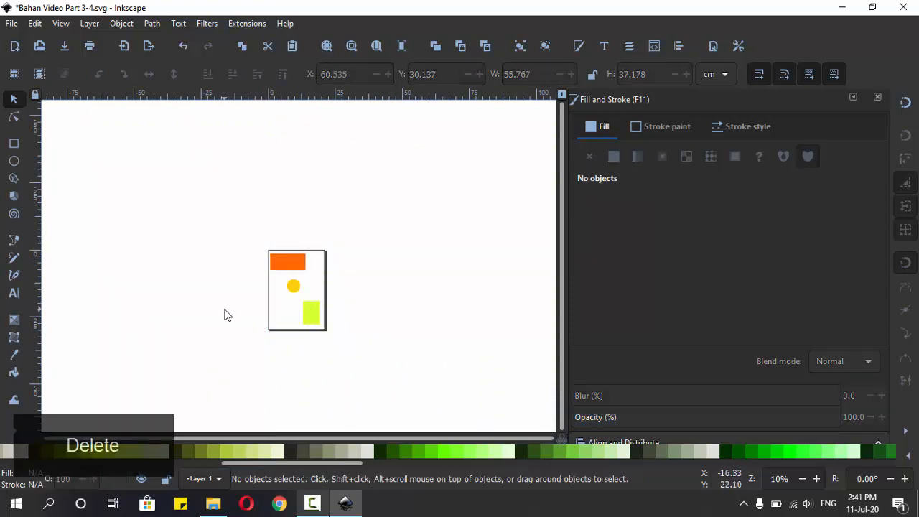
scroll(291, 314, "up", 3)
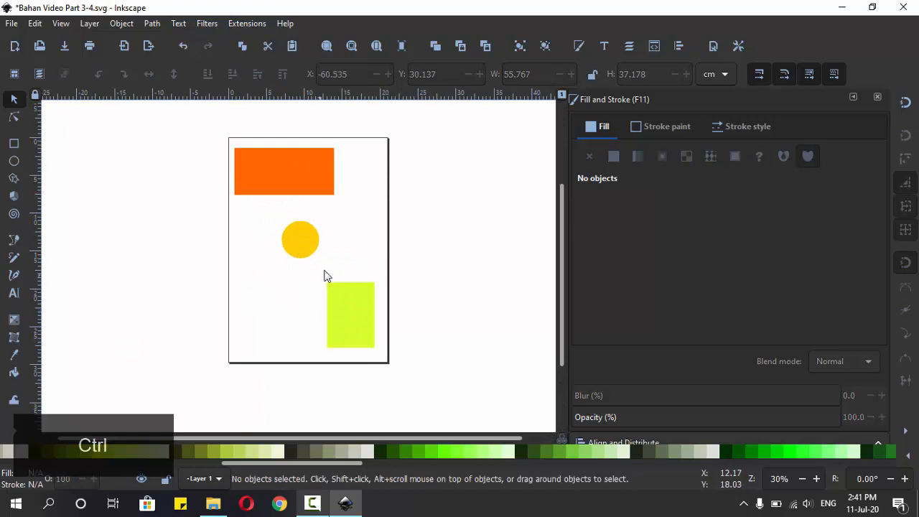
scroll(324, 277, "up", 1)
Step: Switch to File Explorer and bring the cat photo from Saved Pictures onto the Inkscape canvas as an embedded image
left_click(214, 503)
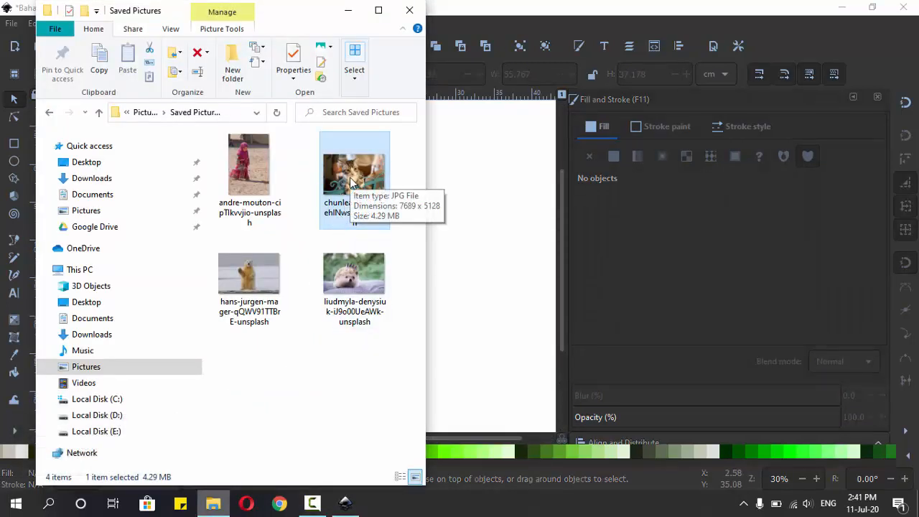
left_click_drag(352, 183, 498, 290)
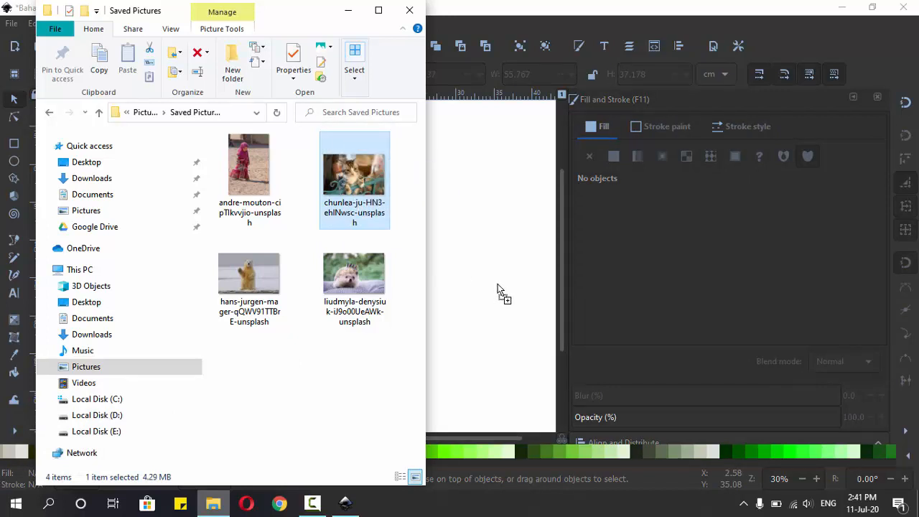
left_click_drag(498, 289, 499, 292)
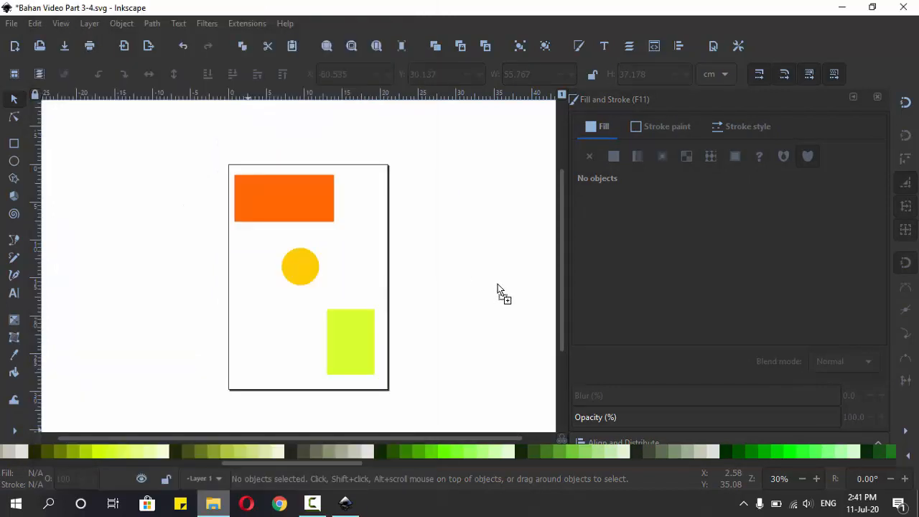
left_click(543, 337)
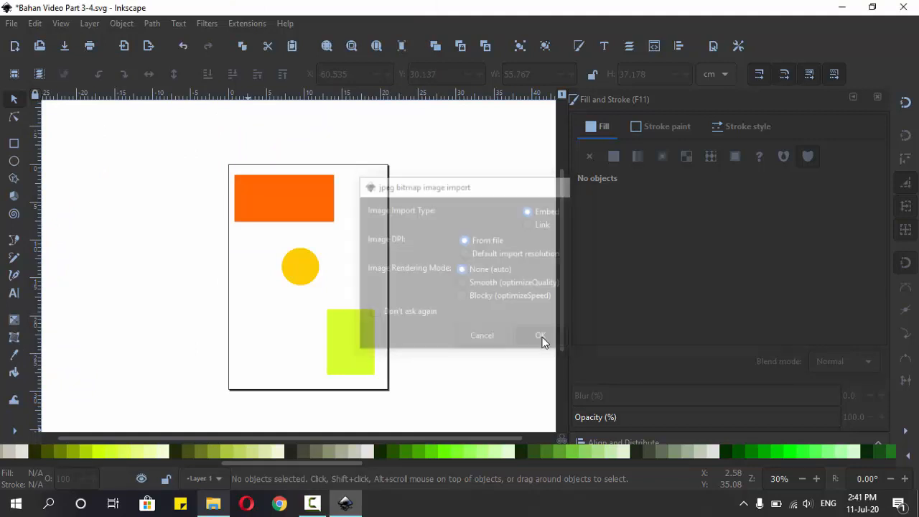
Step: Scale the imported cat photo down to about 101.9 × 68 cm and delete it
scroll(273, 287, "down", 8)
scroll(292, 290, "up", 2, "ctrl")
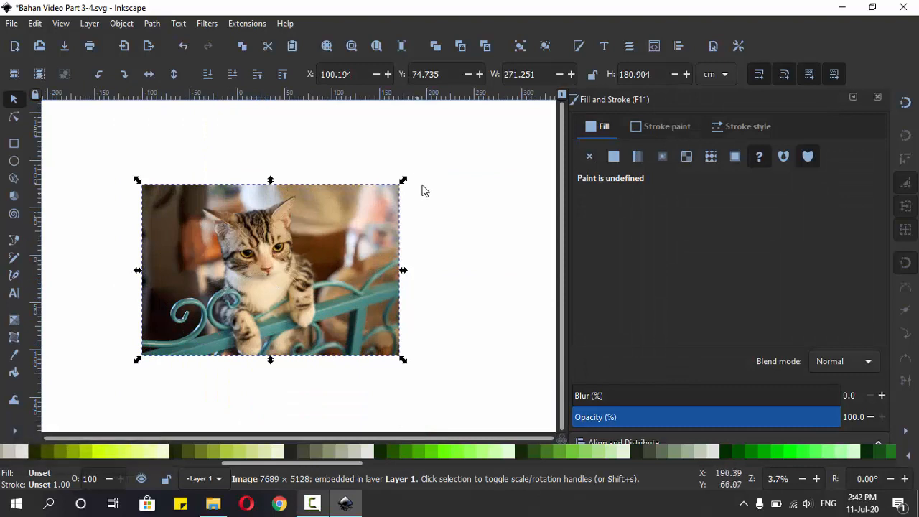
left_click_drag(405, 180, 242, 287)
scroll(186, 284, "up", 3, "ctrl")
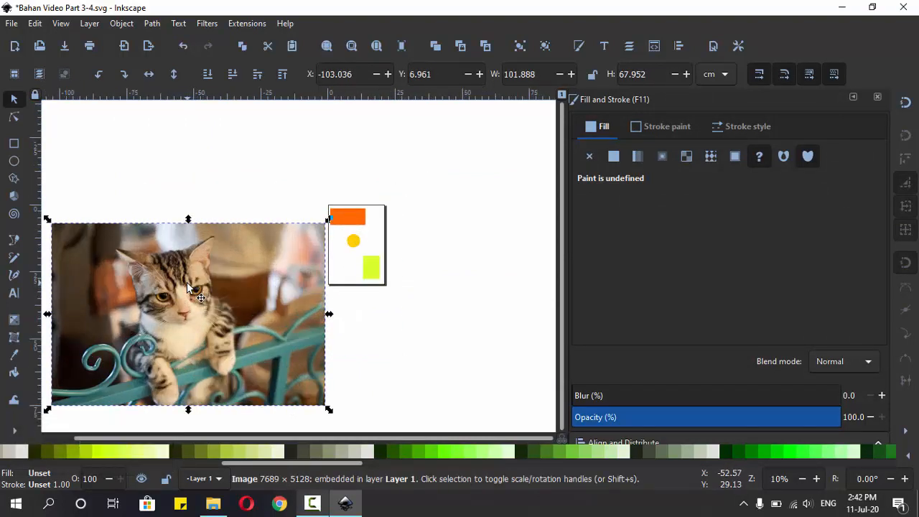
key("Delete")
scroll(379, 243, "up", 3, "ctrl")
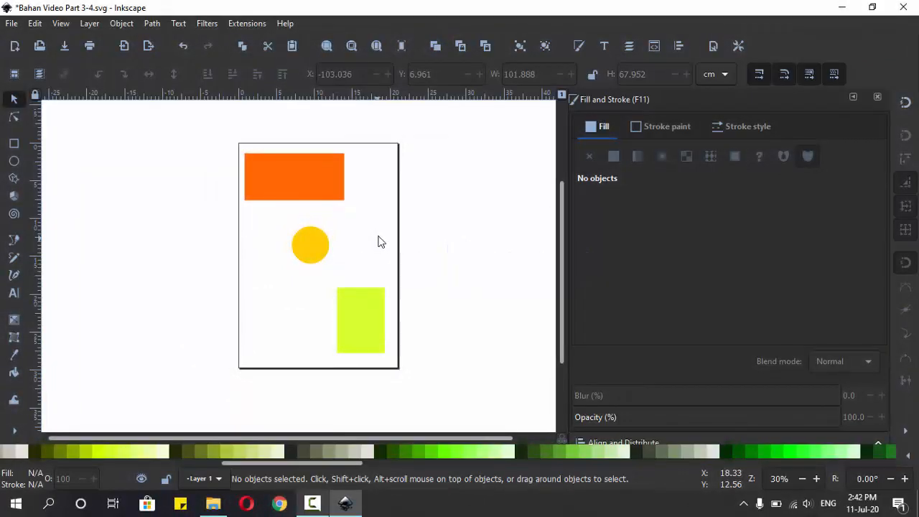
Step: Select the yellow circle and the orange rectangle in turn
left_click(314, 244)
left_click(318, 188)
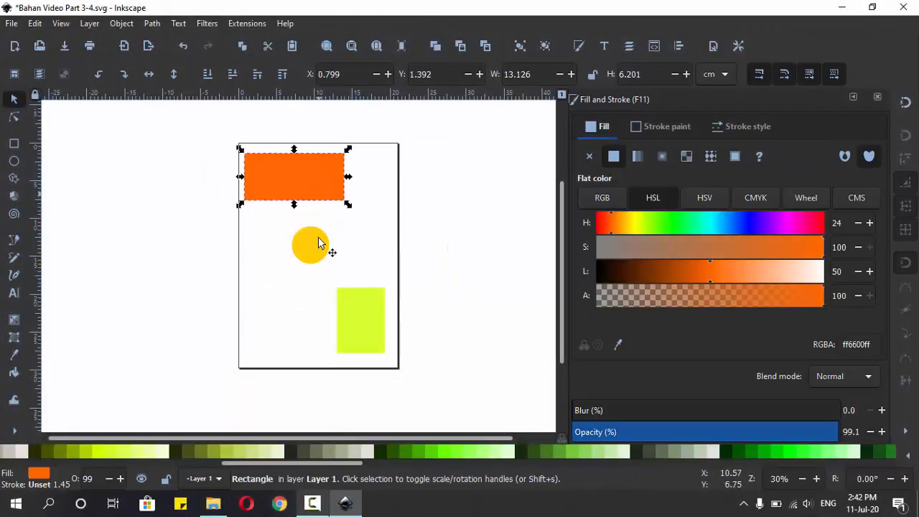
left_click(340, 272)
left_click(324, 246)
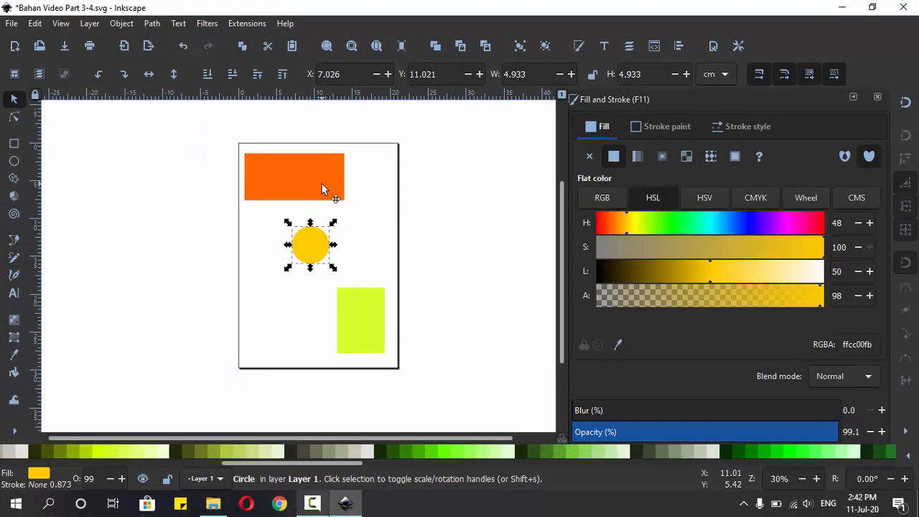
left_click(324, 189)
Step: Move the yellow-green rectangle slightly up and to the left, to about X 11.3 and Y 18.1 cm, and deselect it
left_click(364, 309)
mouse_move(365, 324)
left_mouse_down()
mouse_move(441, 279)
mouse_move(353, 313)
left_mouse_up()
left_click(199, 174)
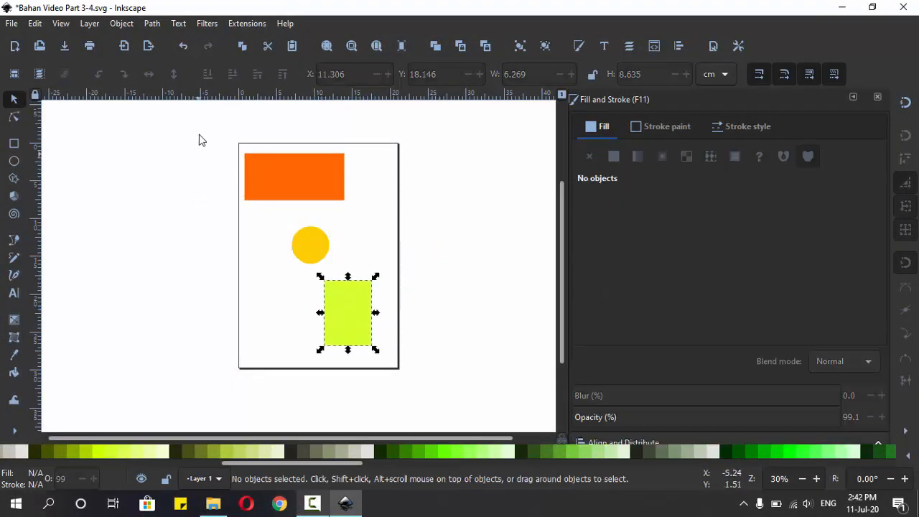
Step: Group the orange rectangle, yellow circle and yellow-green rectangle, and move the group to about X 1.8, Y 1.8 cm
left_click_drag(190, 121, 442, 390)
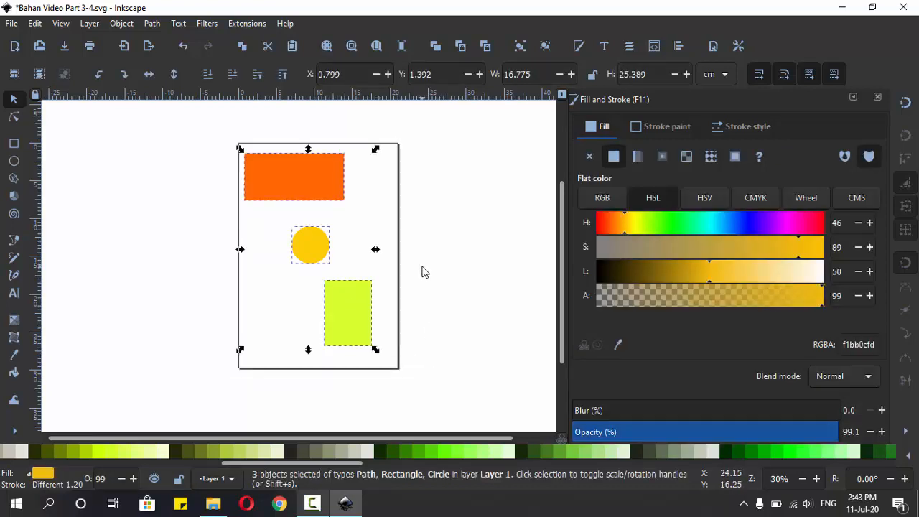
key("ctrl")
key("ctrl+g")
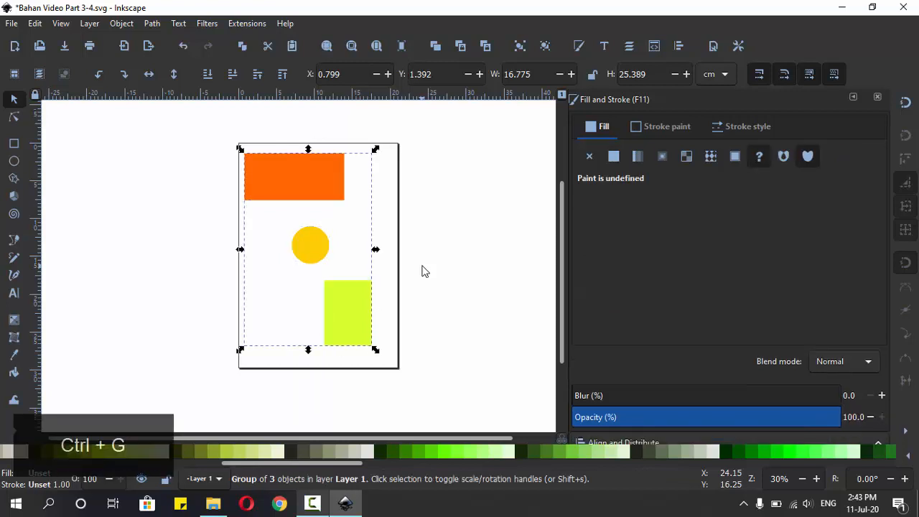
left_click(407, 199)
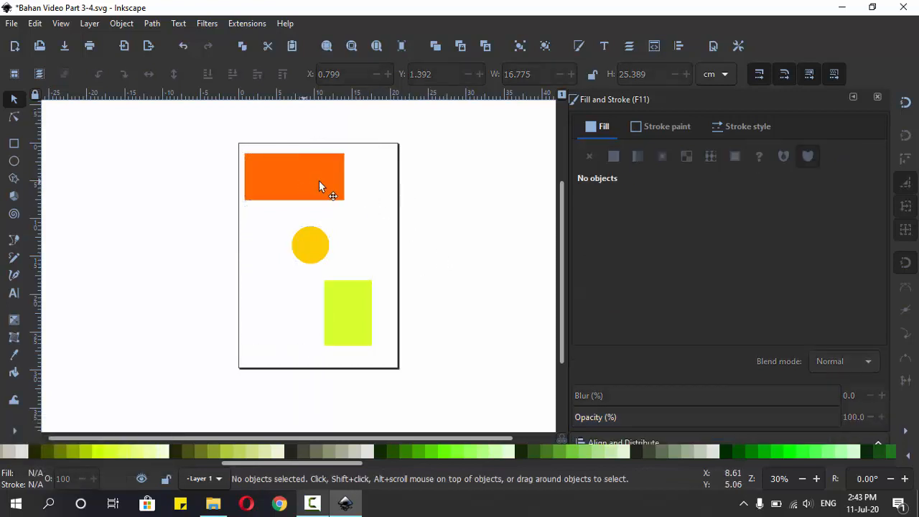
mouse_move(319, 189)
left_mouse_down()
mouse_move(398, 203)
mouse_move(379, 239)
mouse_move(314, 184)
left_mouse_up()
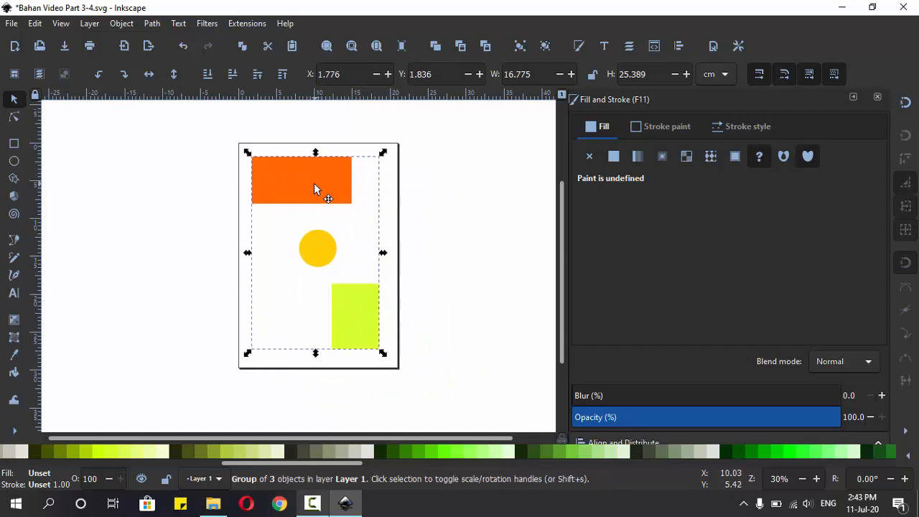
Step: Ungroup the three shapes and deselect them
key("ctrl")
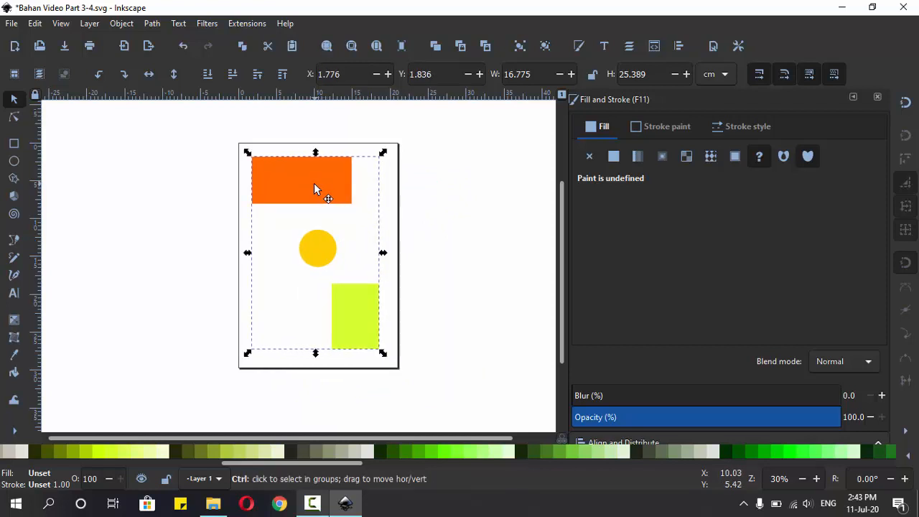
key("ctrl+u")
left_click(452, 229)
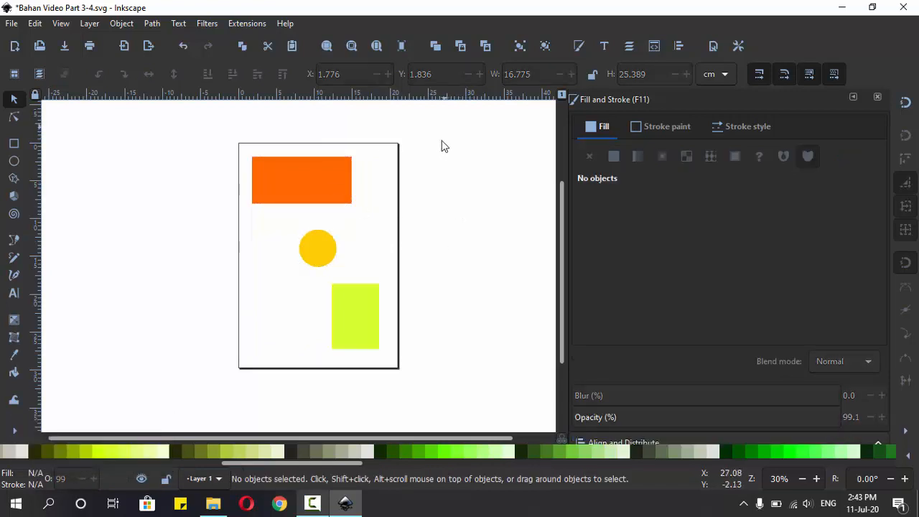
Step: Select all three shapes, group them again, ungroup them and clear the selection
left_click_drag(445, 127, 197, 384)
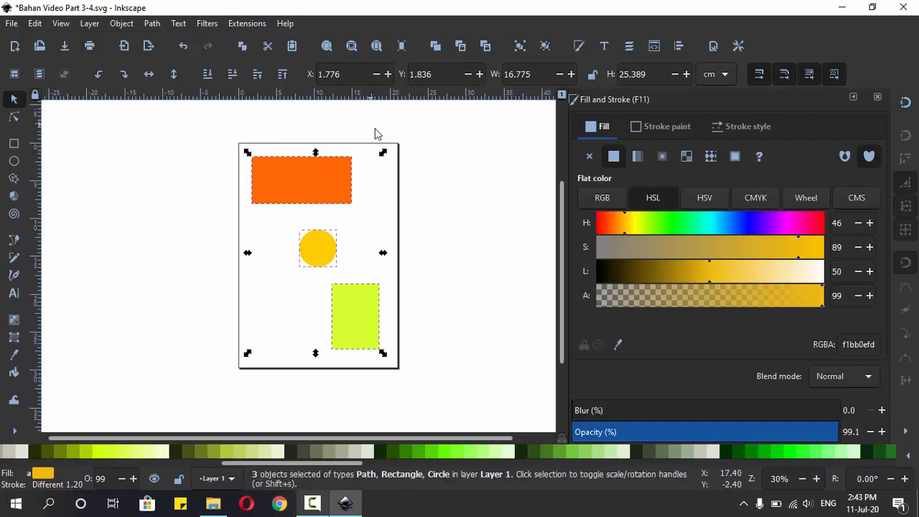
left_click(518, 47)
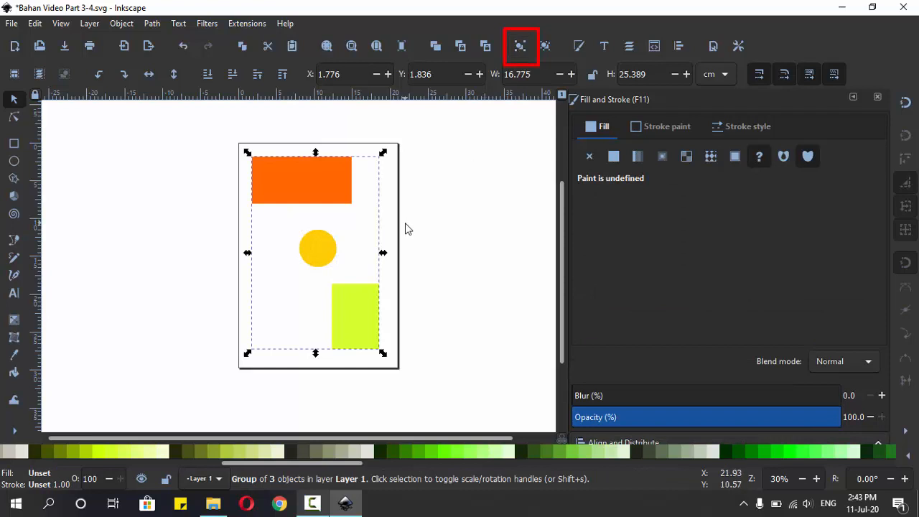
left_click(545, 48)
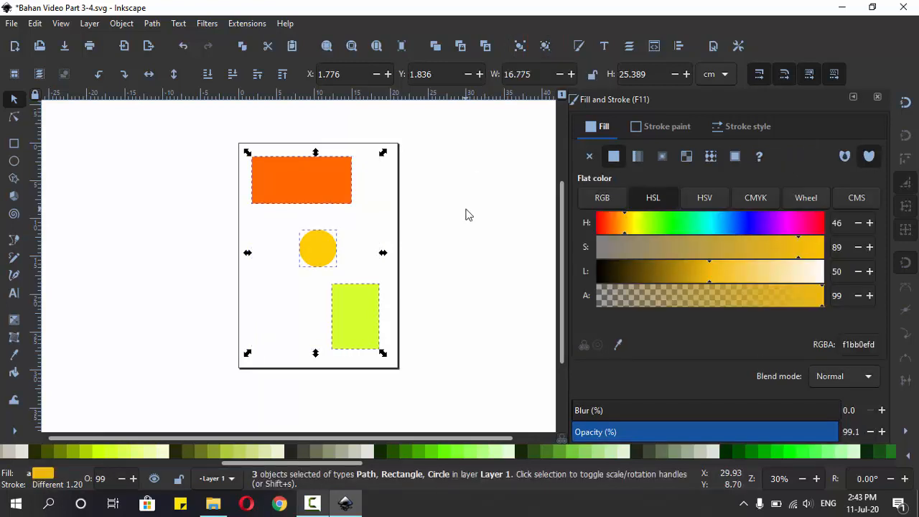
key("Escape")
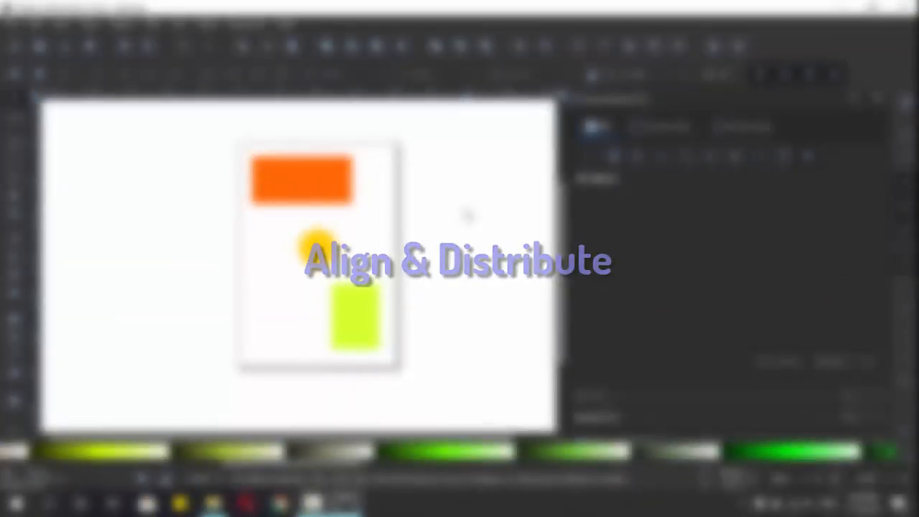
Step: Open Align and Distribute and align the right edges of the orange rectangle and circle to the yellow-green rectangle, selected last
left_click(679, 48)
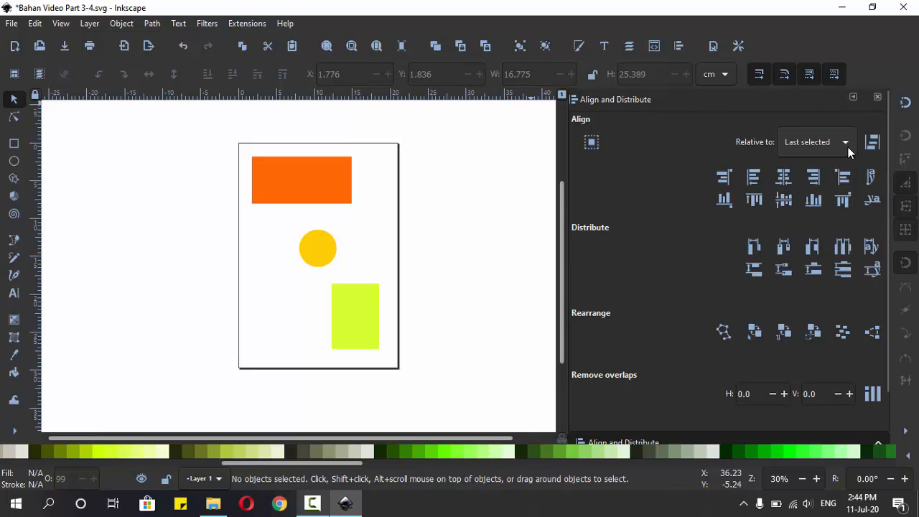
left_click(301, 184)
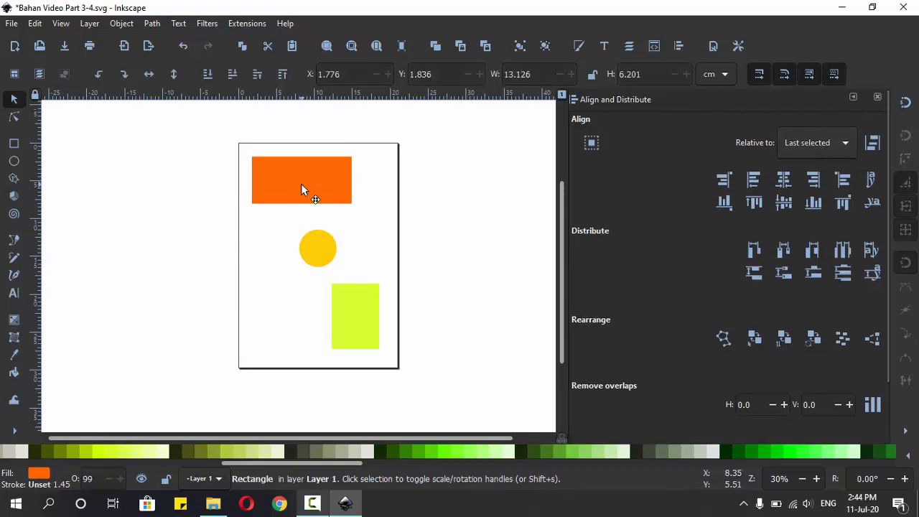
left_click(324, 250, "shift")
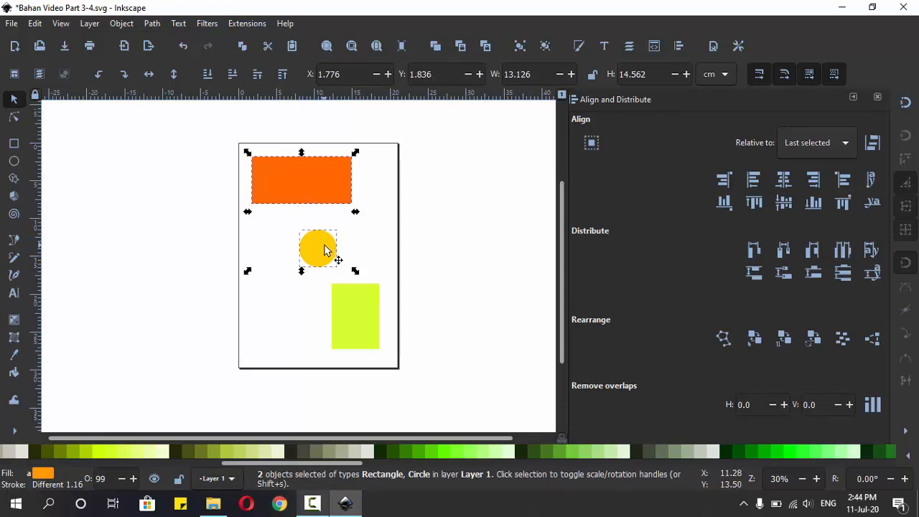
left_click(362, 317, "shift")
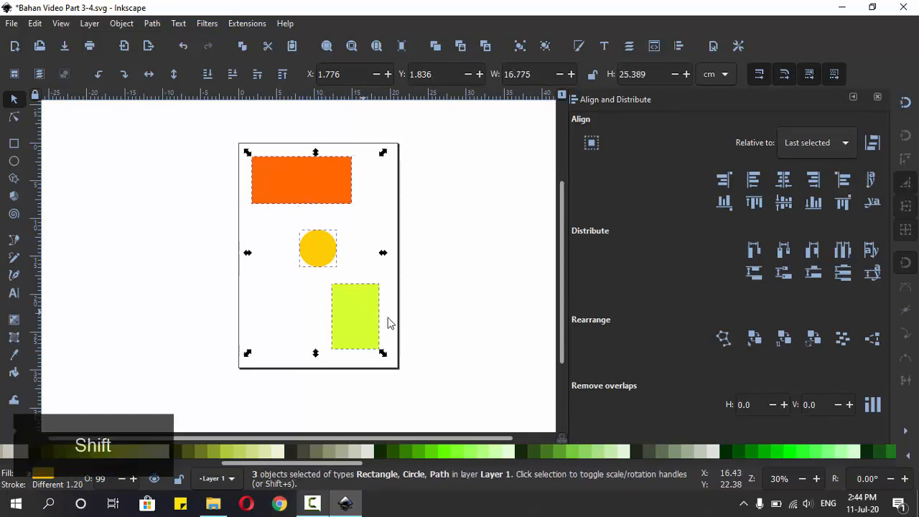
left_click(816, 181)
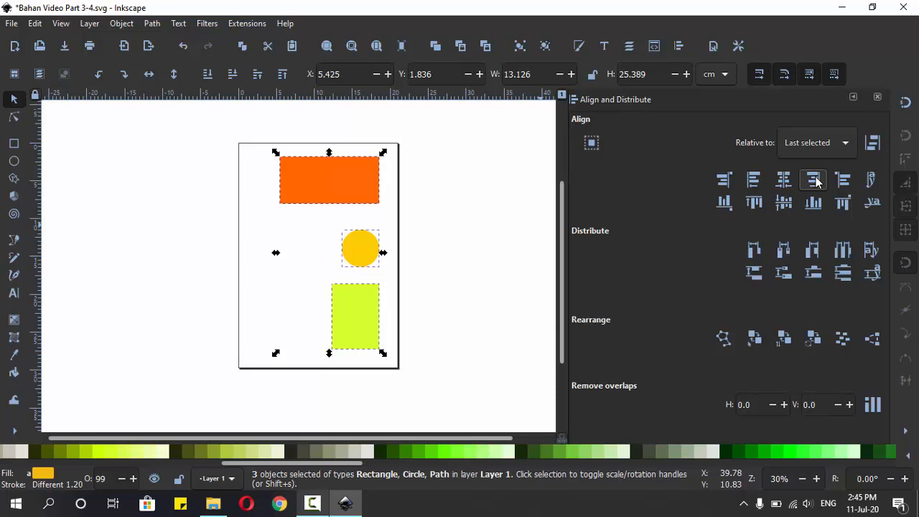
Step: Try aligning the three shapes' left edges to the last selected object and undo that alignment
left_click(753, 180)
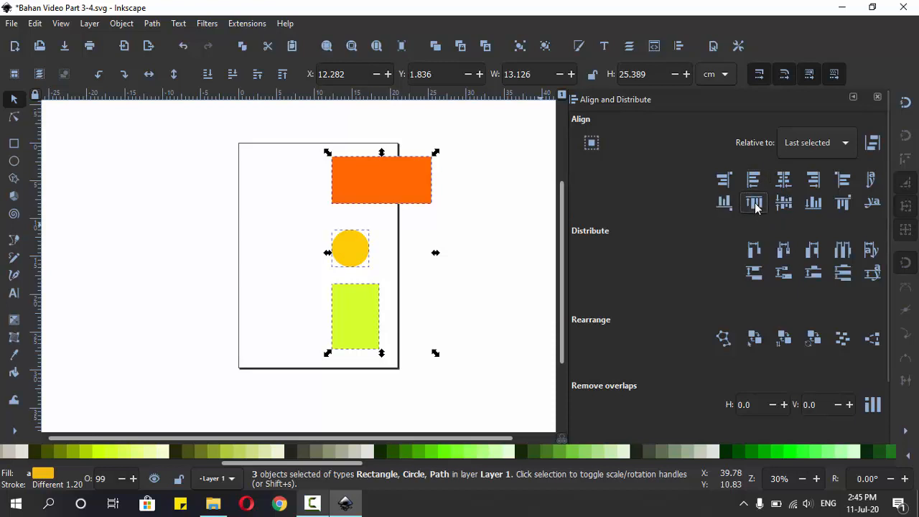
left_click(754, 204)
key("ctrl+z")
key("ctrl+z")
Step: Try aligning the three shapes by top edges, horizontal-axis centres and bottom edges in turn, undoing each alignment
left_click(754, 204)
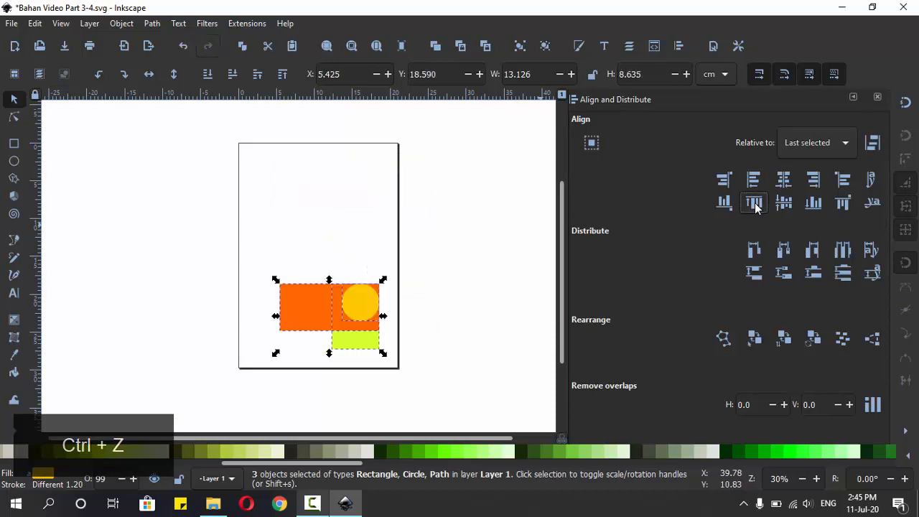
key("ctrl+z")
left_click(783, 204)
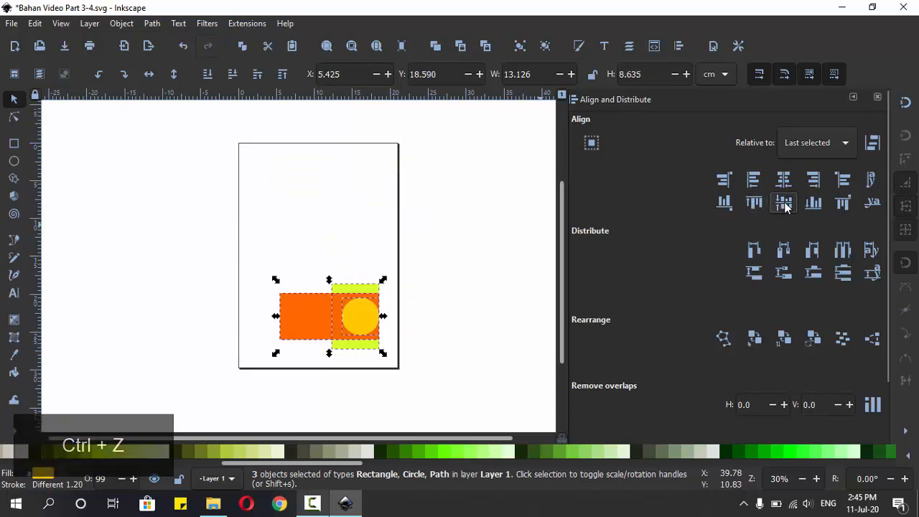
key("ctrl+z")
left_click(813, 204)
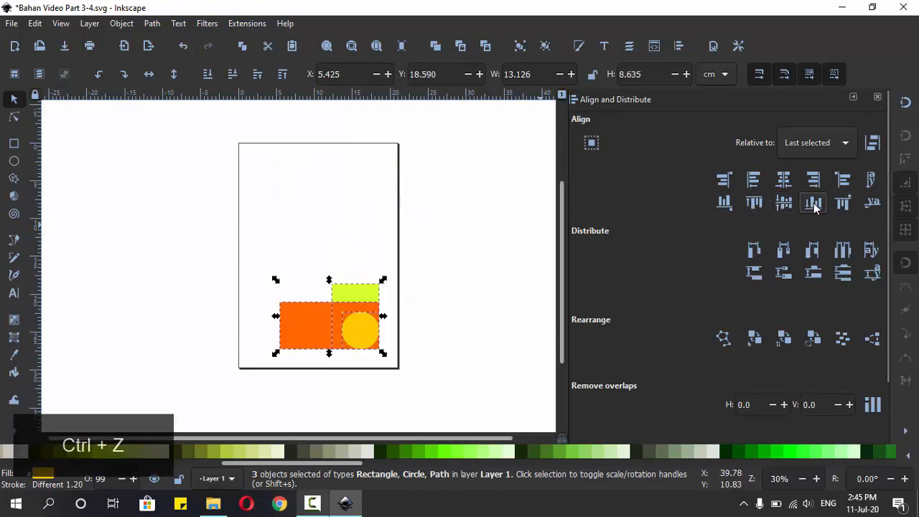
key("ctrl+z")
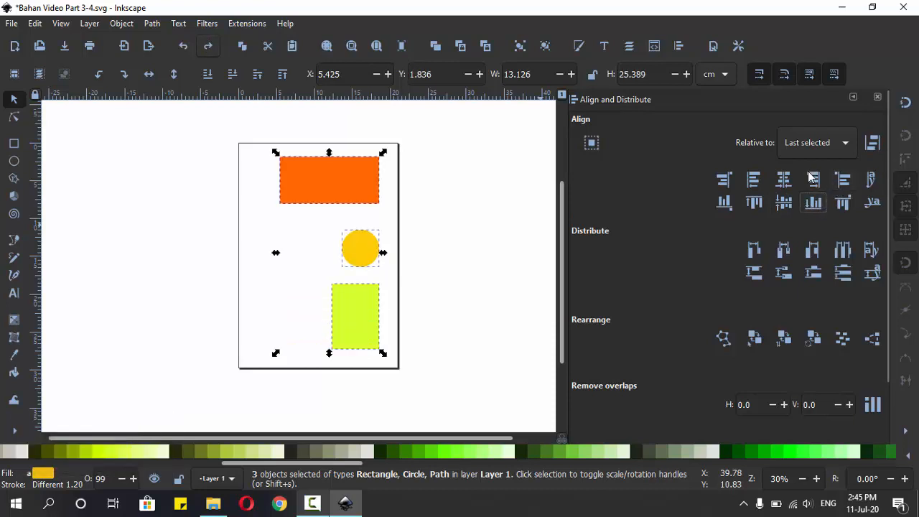
Step: Set the alignment to be relative to Page and reselect all three shapes
left_click(848, 146)
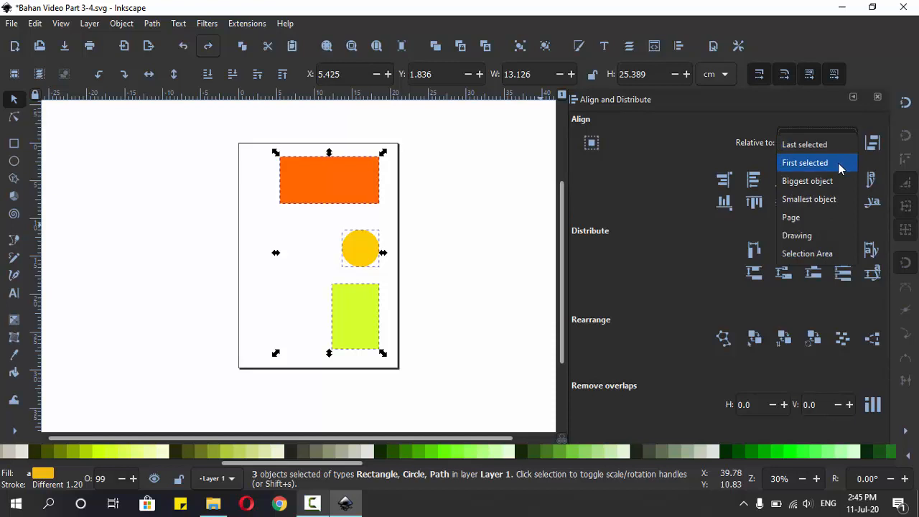
left_click(830, 222)
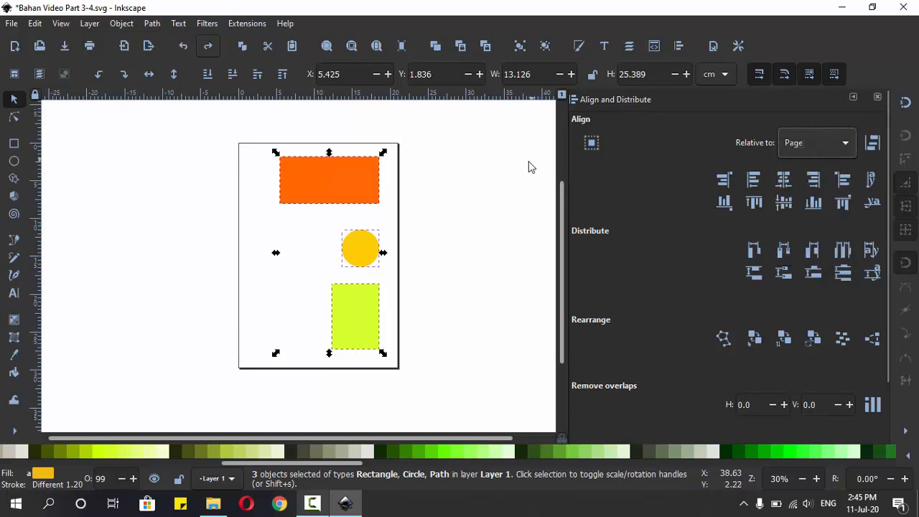
left_click(468, 155)
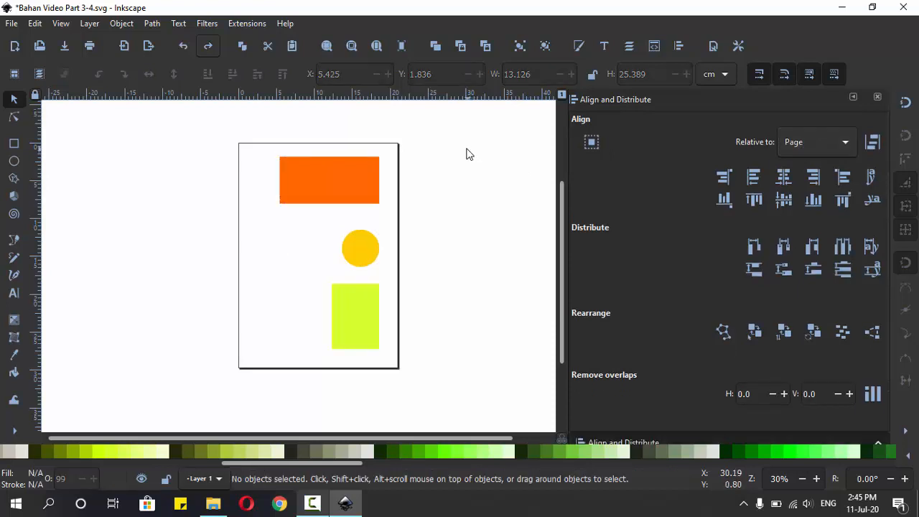
left_click_drag(460, 127, 251, 388)
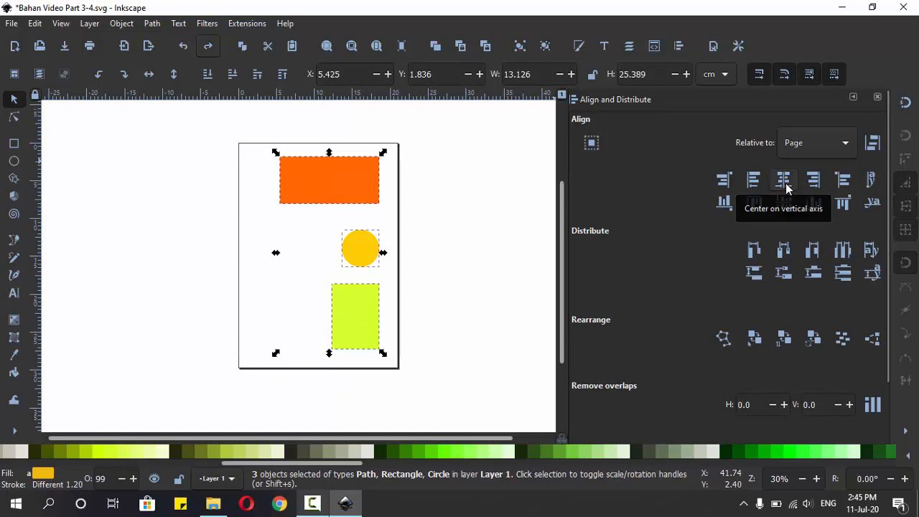
Step: Try centring the three shapes on the page's vertical axis alone and on both axes, and undo all alignments, including the right-edge one
left_click(787, 186)
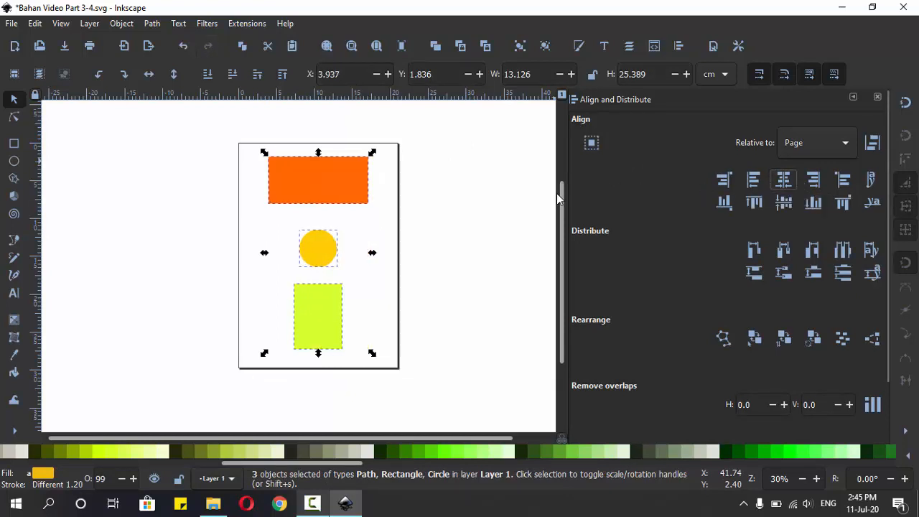
key("ctrl+z")
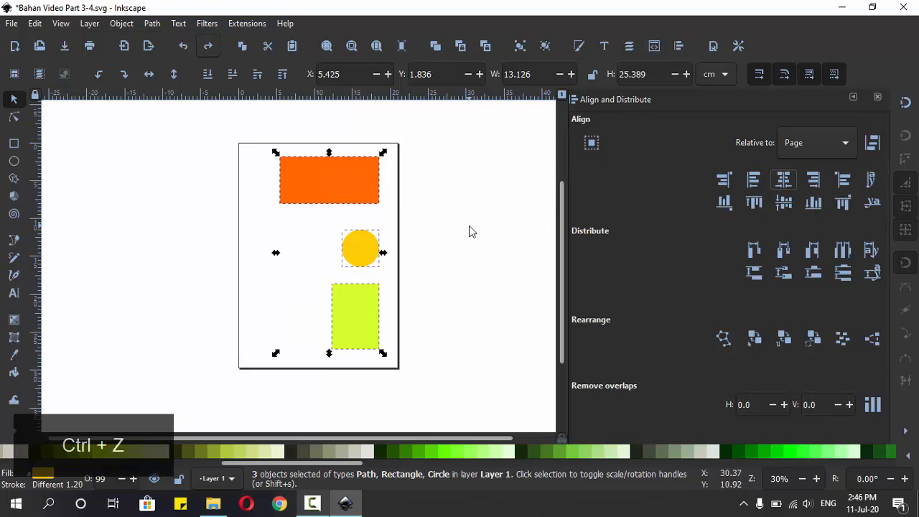
left_click(784, 204)
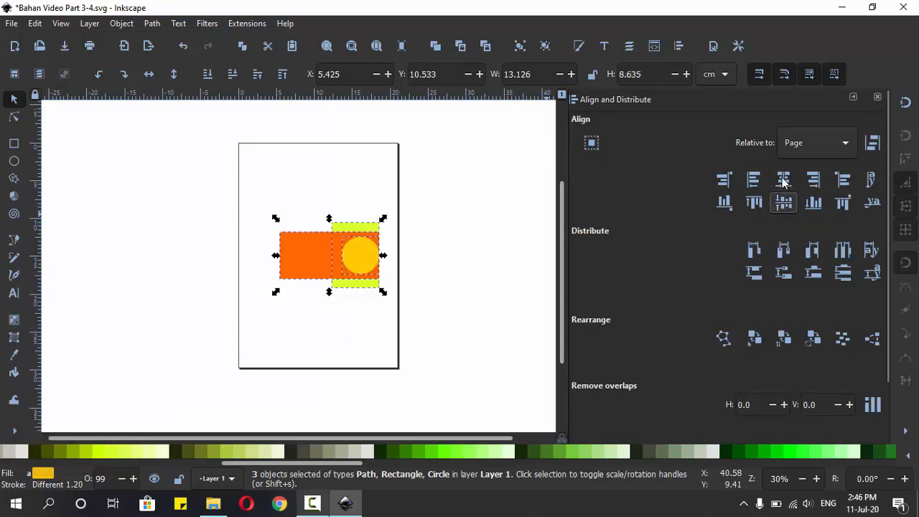
left_click(784, 184)
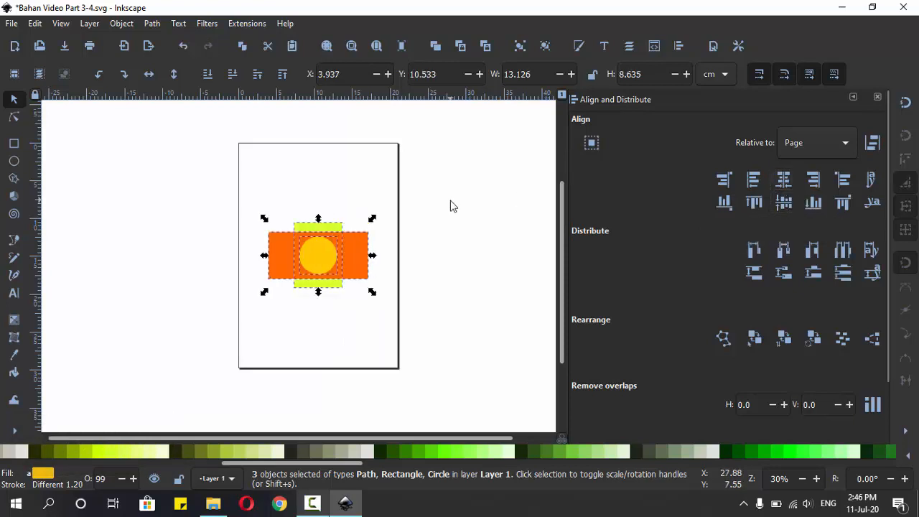
left_click(302, 176)
key("ctrl+z")
key("ctrl+z")
key("ctrl+z")
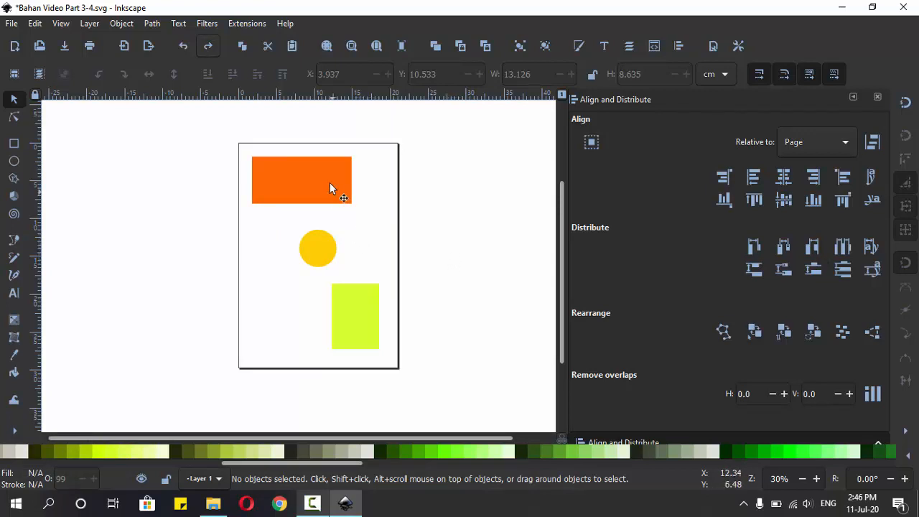
Step: Place the orange rectangle left of the circle and the yellow-green rectangle right of it, and distribute all three with equal horizontal gaps
left_click_drag(330, 188, 269, 254)
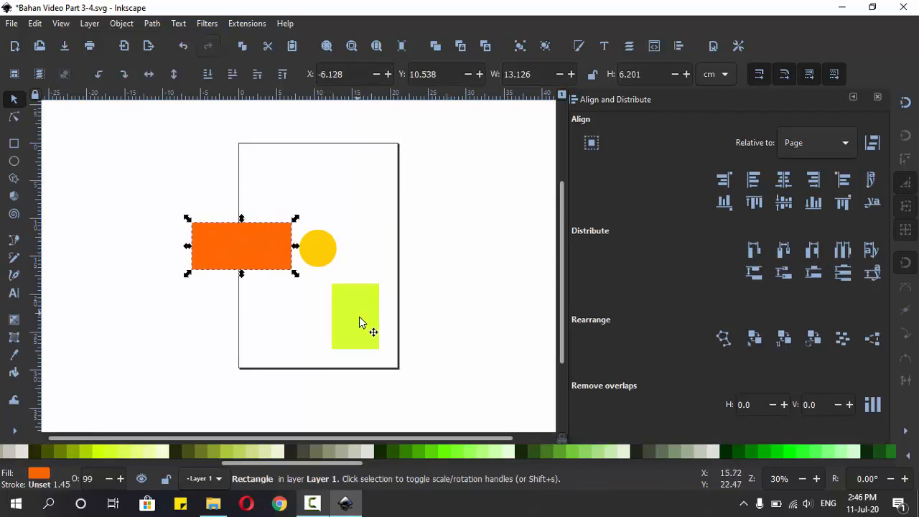
left_click_drag(360, 317, 445, 249)
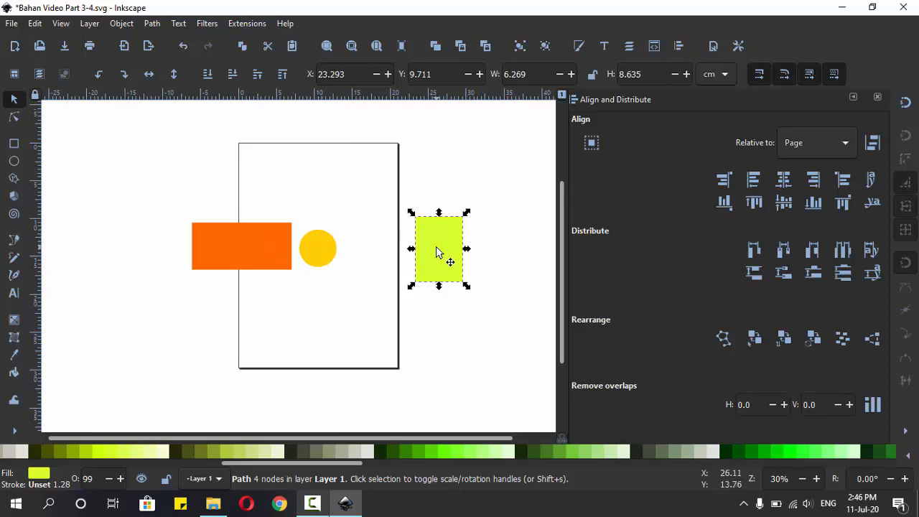
left_click(324, 250, "shift")
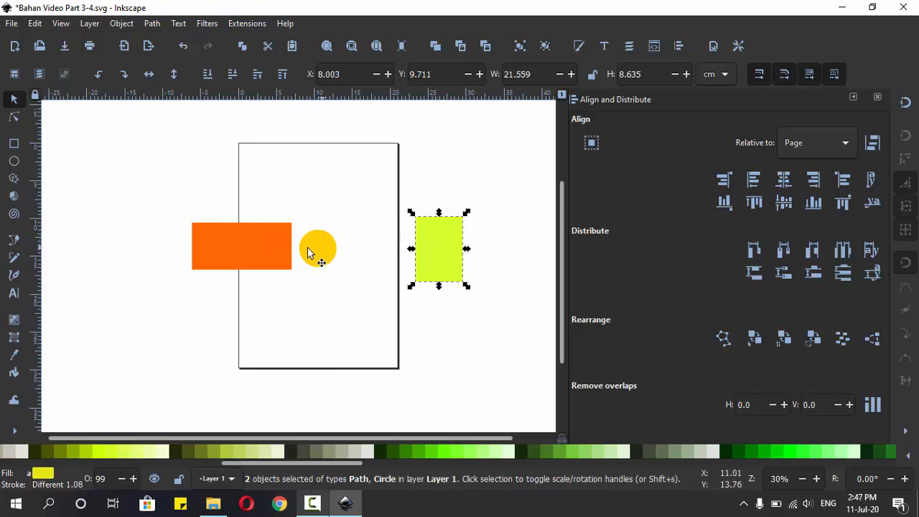
left_click(260, 251, "shift")
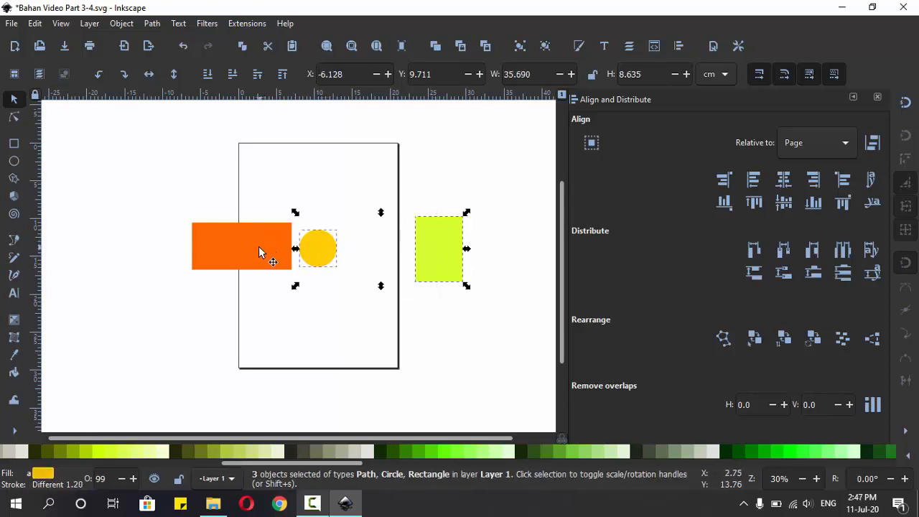
left_click(842, 250)
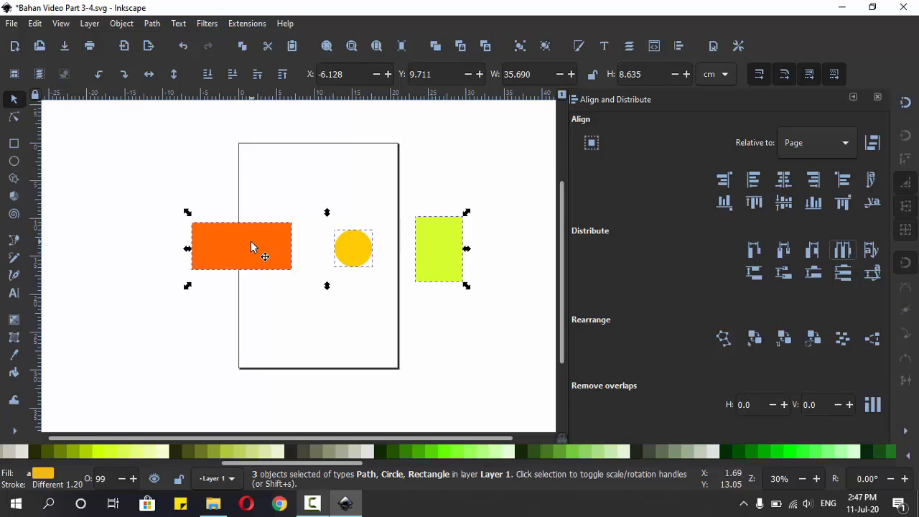
Step: Place the orange rectangle above the circle and the yellow-green one below, try distributing all three with equal vertical gaps, and undo the distribution
left_click(280, 294)
left_click_drag(276, 228, 377, 166)
left_click_drag(439, 260, 357, 353)
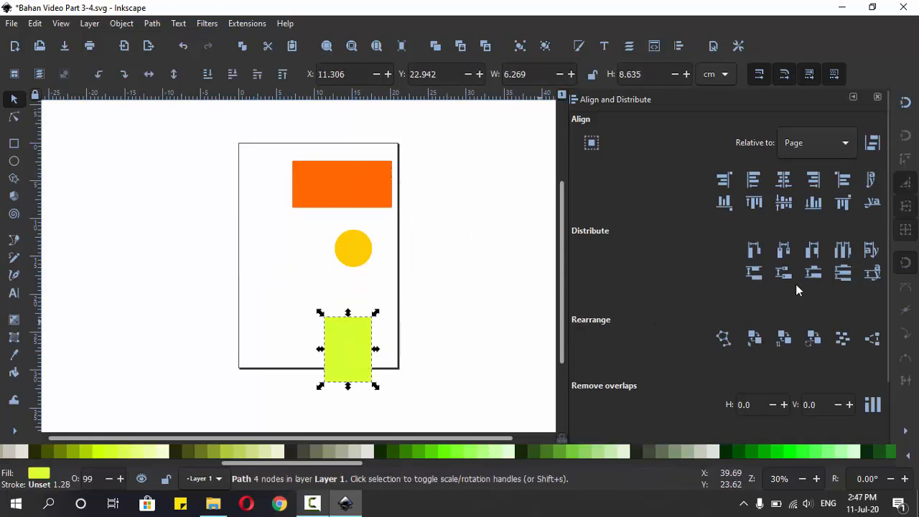
left_click_drag(423, 123, 261, 406)
left_click(844, 273)
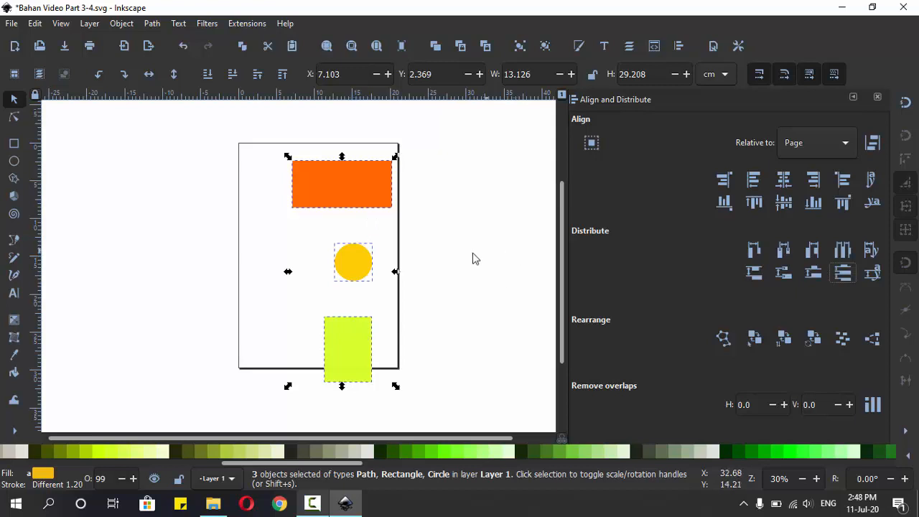
left_click(453, 265)
key("ctrl+z")
Step: Select the orange rectangle and apply the circle's yellow fill to it with the colour picker tool
left_click(321, 192)
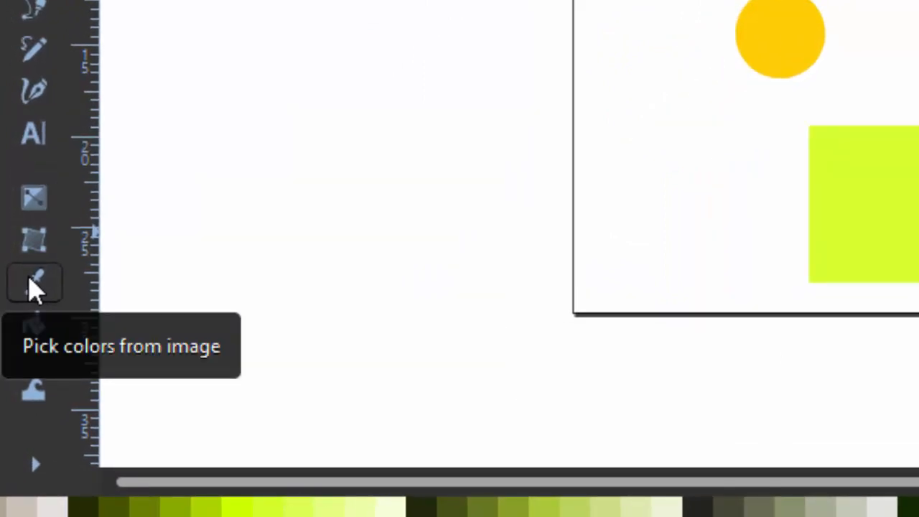
left_click(33, 284)
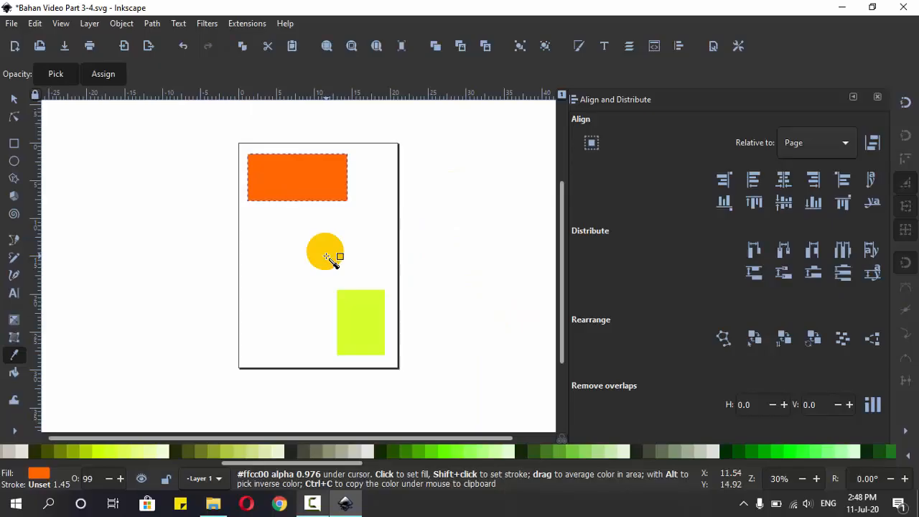
left_click(445, 246)
key("s")
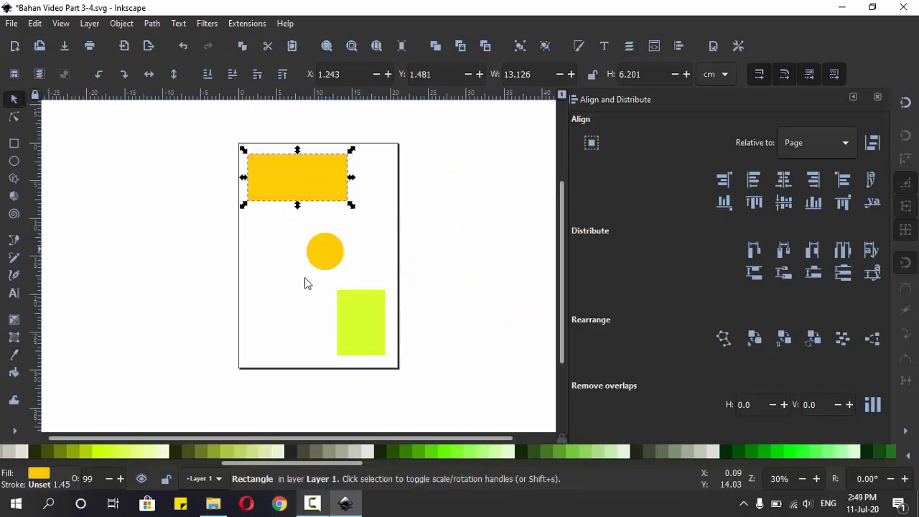
Step: Try sampling the yellow-green rectangle's fill onto the circle, and undo both the circle's and the large rectangle's recolouring
left_click(332, 248)
left_click(13, 355)
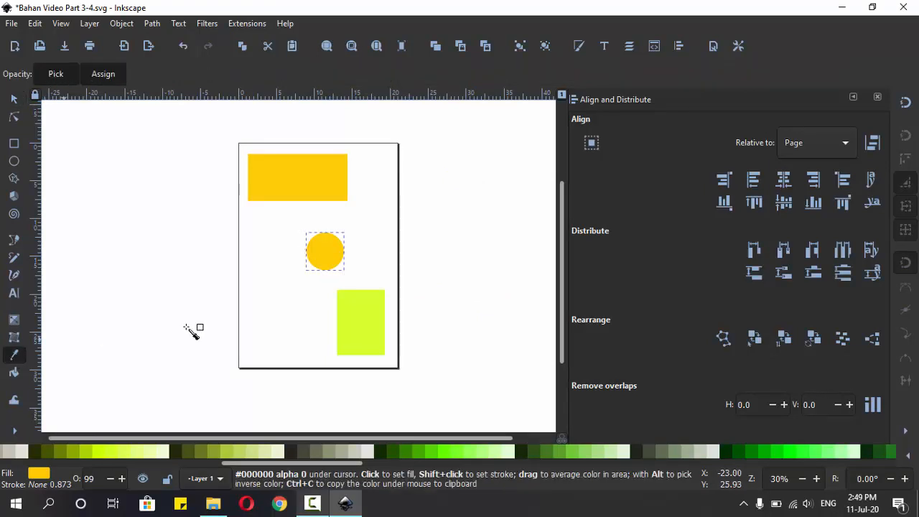
left_click(355, 324)
left_click(14, 99)
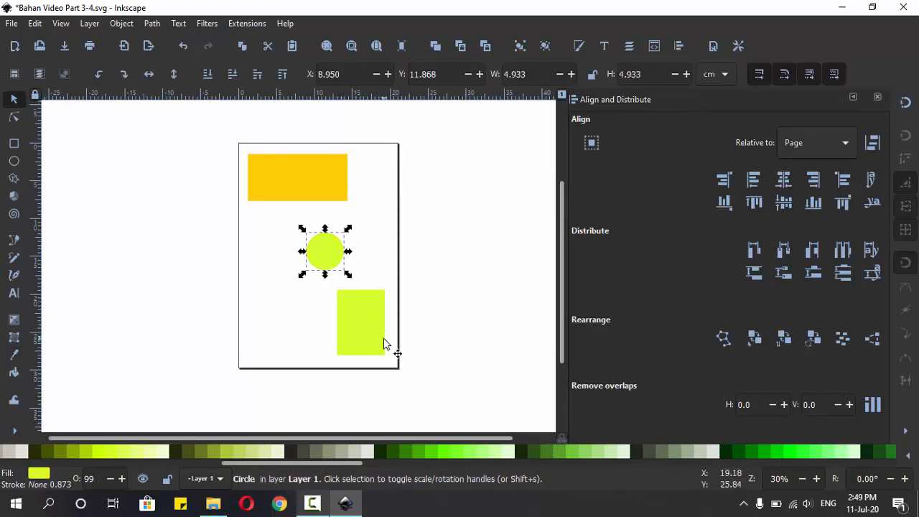
key("ctrl+z")
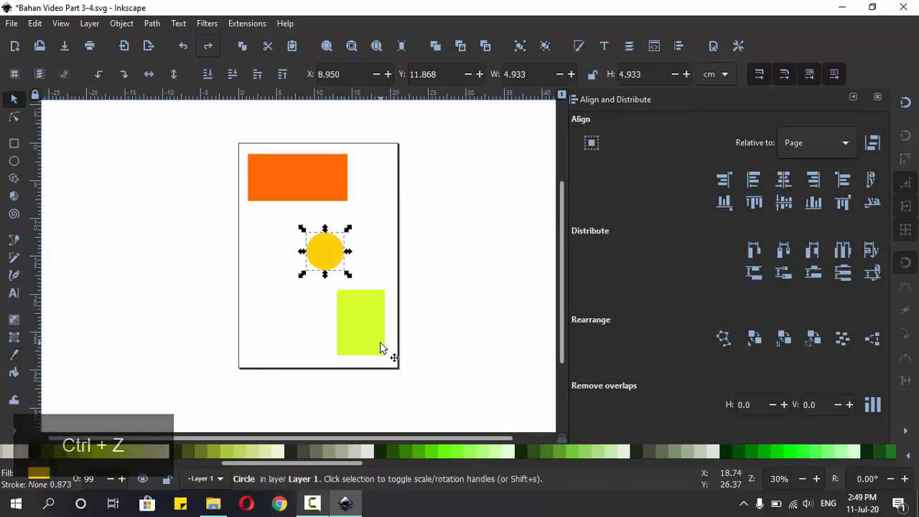
Step: Open Fill and Stroke, use its colour picker to sample the rectangle's orange onto the circle, undo the change and deselect
left_click(576, 46)
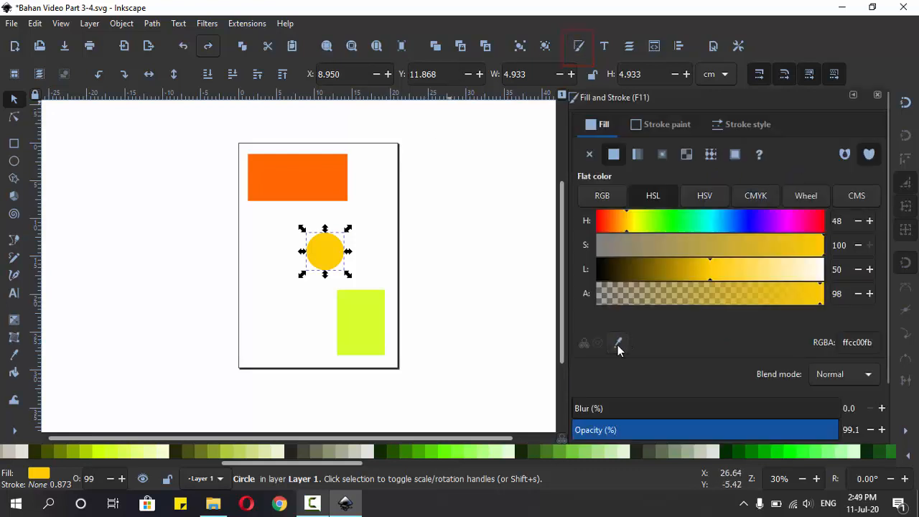
left_click(618, 348)
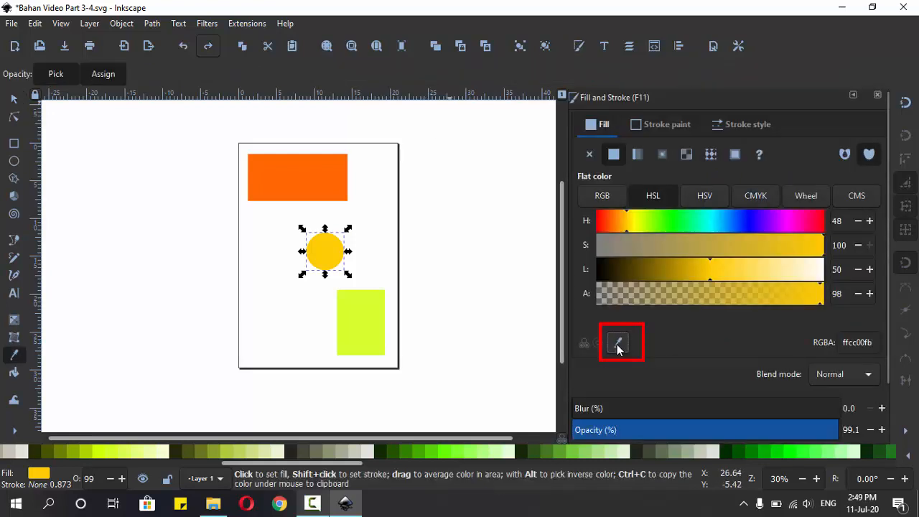
left_click(290, 181)
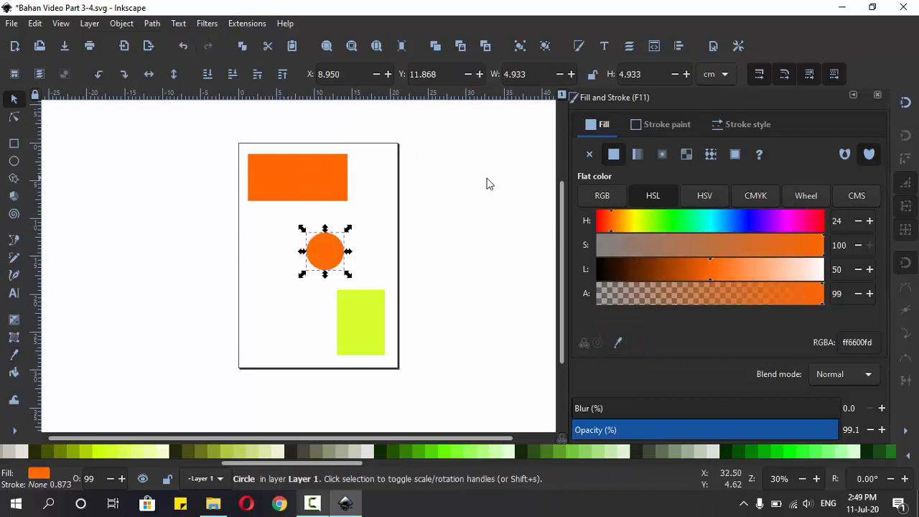
key("ctrl+z")
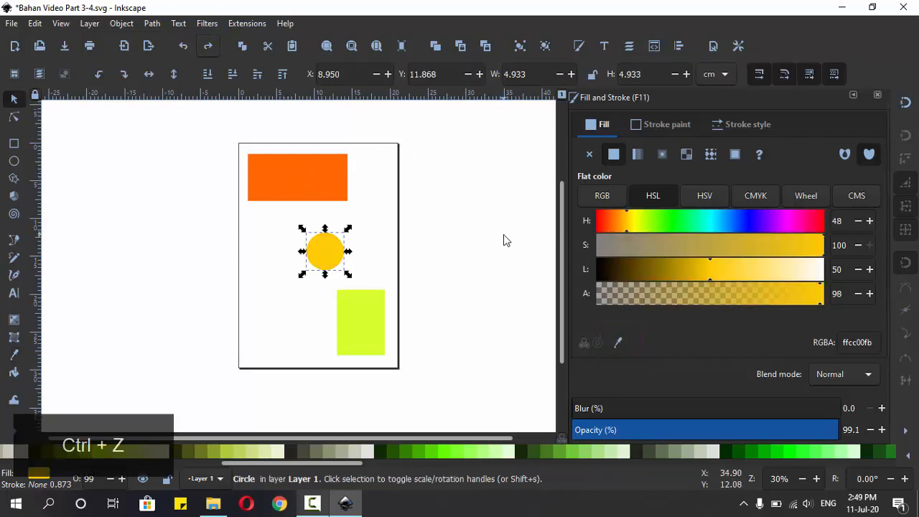
left_click(382, 212)
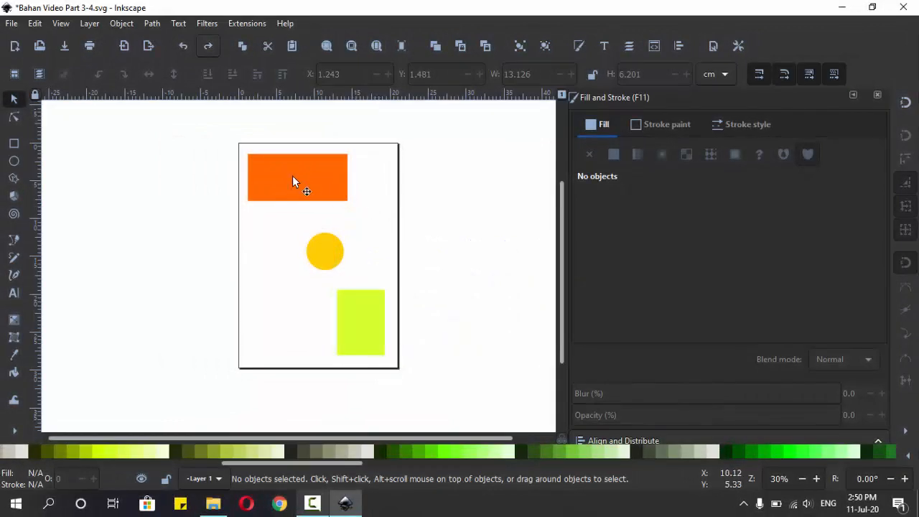
Step: Create a horizontal linear gradient across the orange rectangle, extend its start beyond the left edge, and inspect the start and end stops
left_click(287, 177)
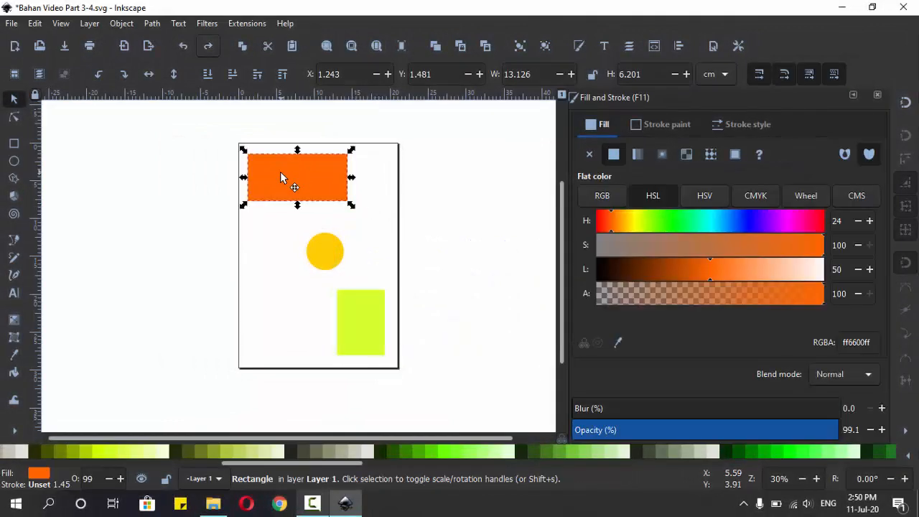
left_click(21, 321)
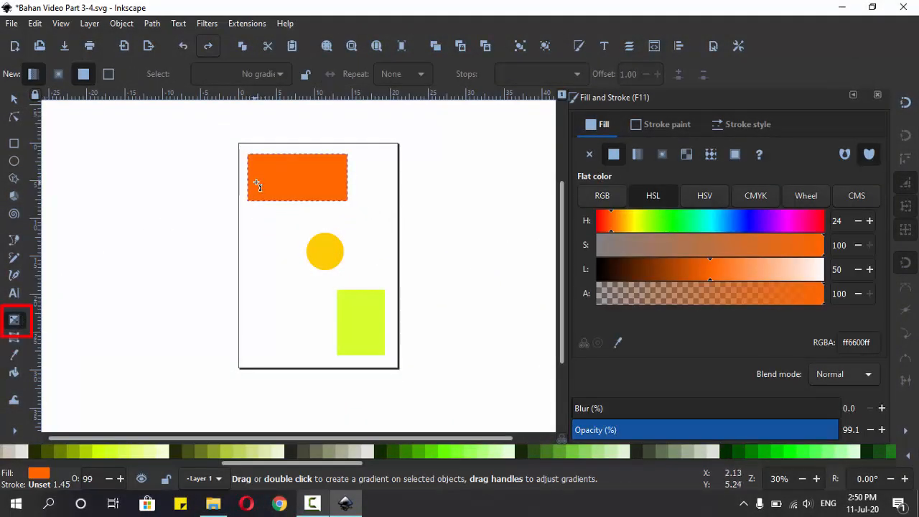
left_click_drag(256, 181, 371, 181)
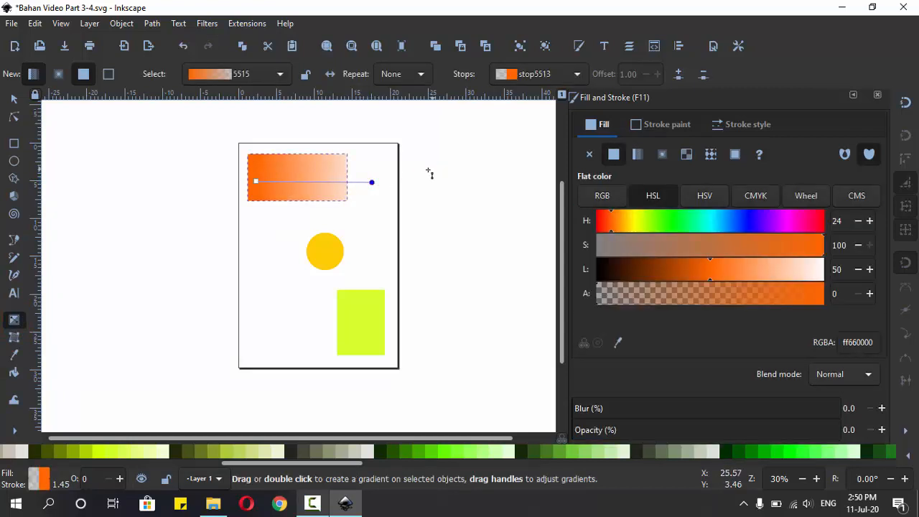
left_click_drag(255, 181, 227, 183)
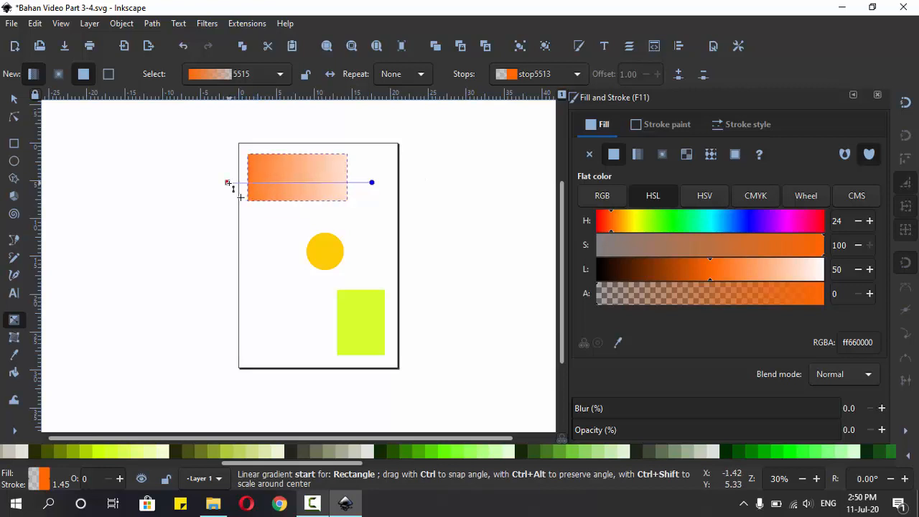
left_click(228, 183)
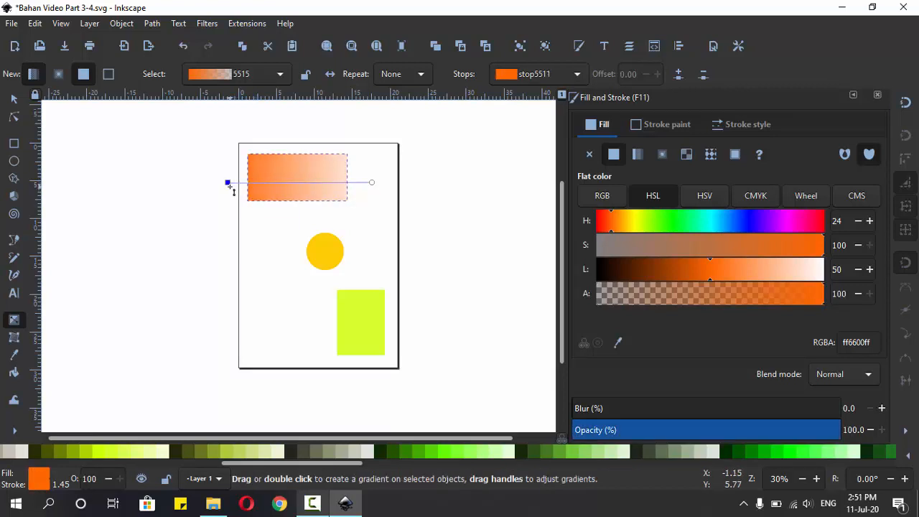
left_click(372, 184)
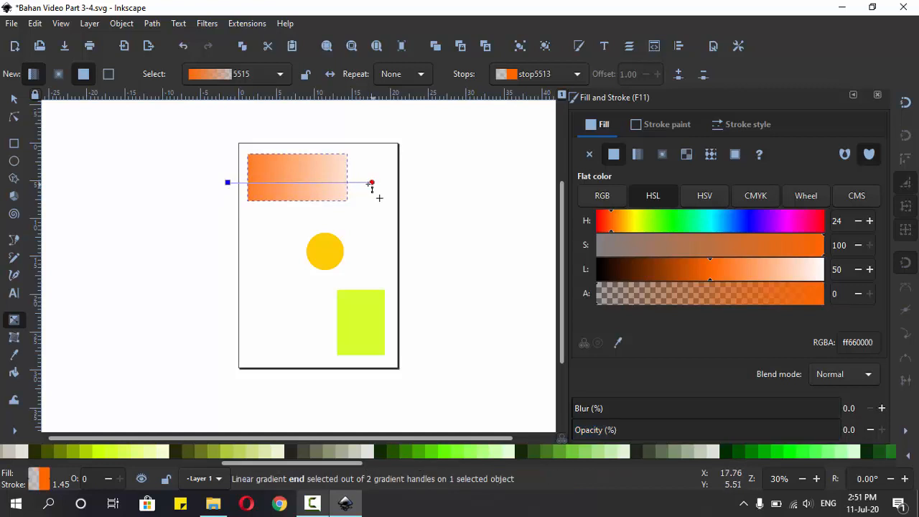
Step: Select the linear gradient's start stop, try several palette colours on it, and settle on light blue
left_click(228, 182)
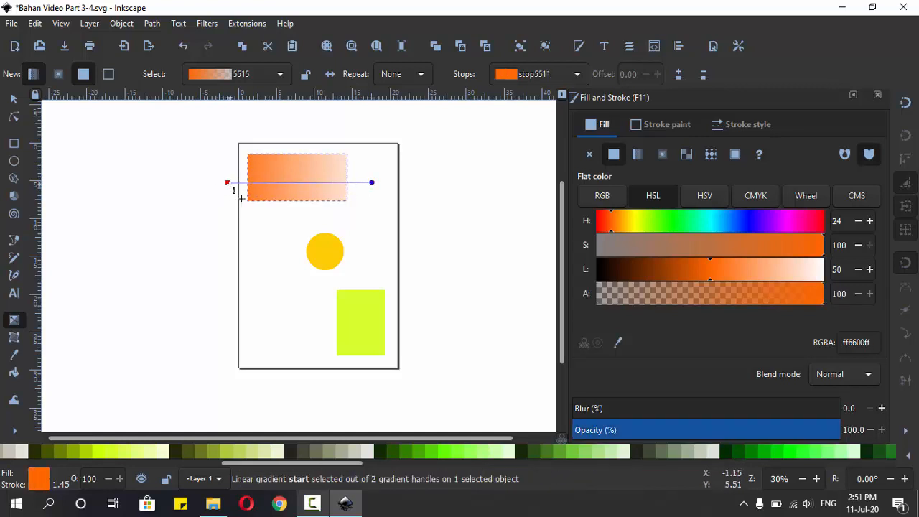
left_click_drag(281, 463, 491, 463)
left_click(145, 452)
left_click(521, 453)
left_click(621, 452)
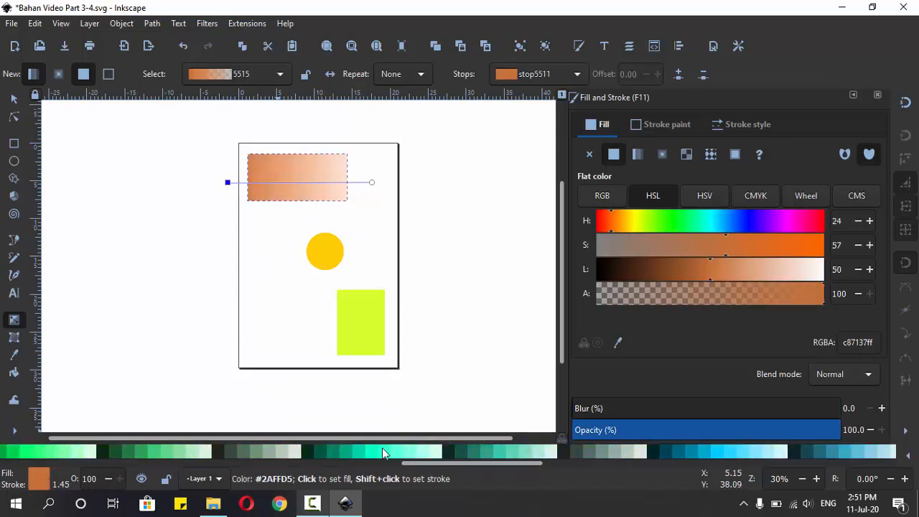
left_click(384, 451)
left_click(719, 454)
Step: Colour the linear gradient's end stop light green (80ff80)
left_click(372, 182)
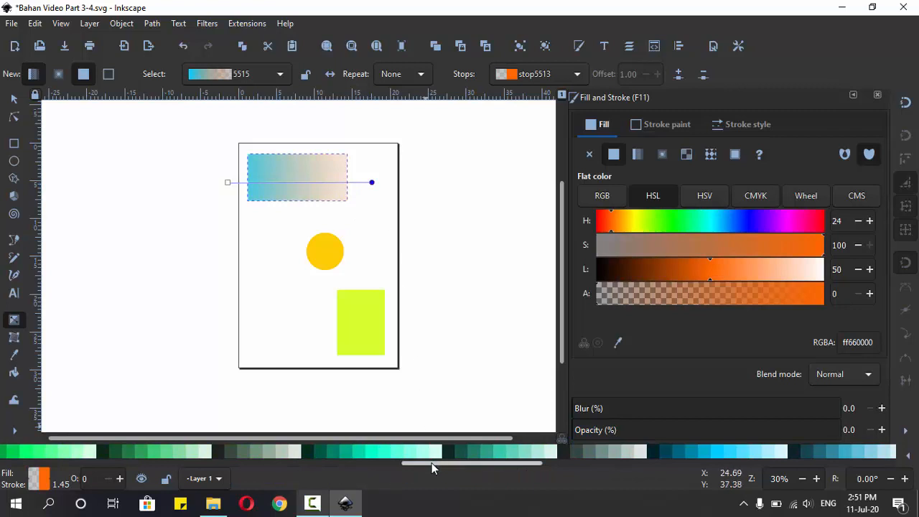
left_click_drag(431, 463, 337, 463)
left_click(260, 453)
left_click(286, 451)
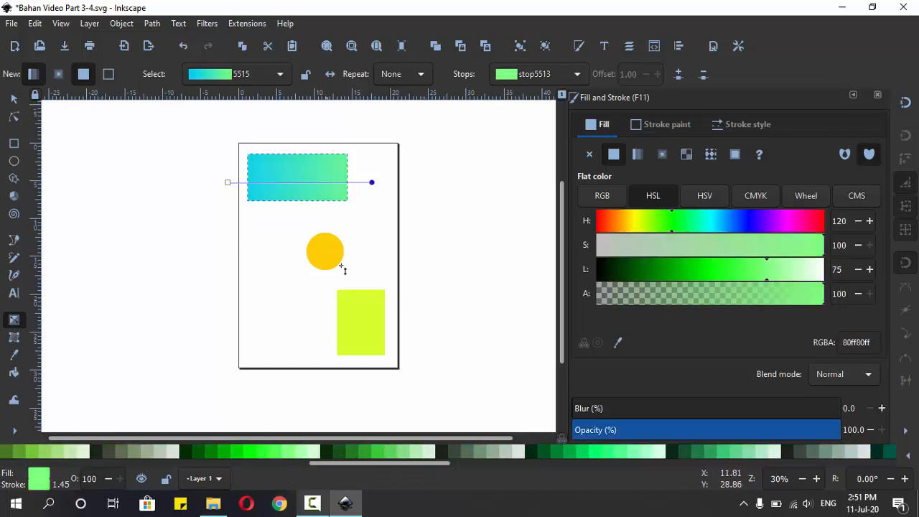
Step: Add a stop near the middle of the linear gradient, colour it light orange (ffb380), and deselect the rectangle
double_click(309, 183)
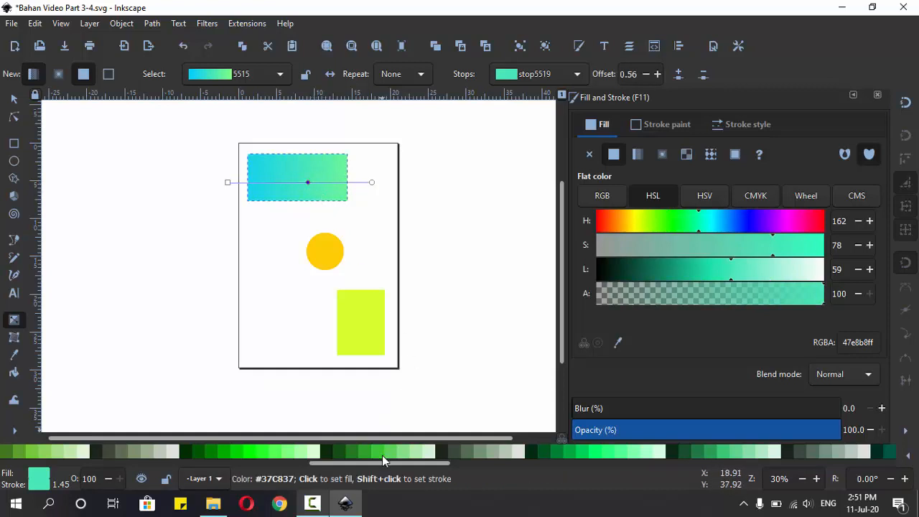
scroll(384, 461, "up", 10)
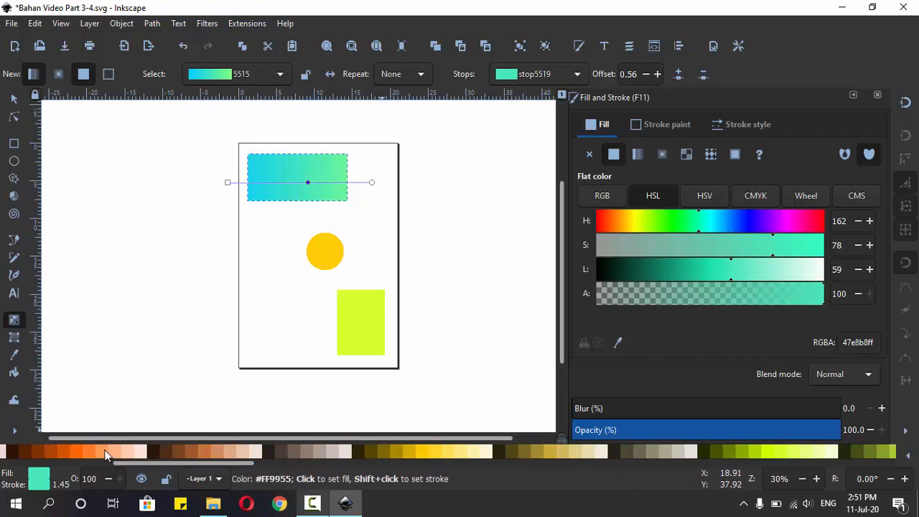
left_click(105, 454)
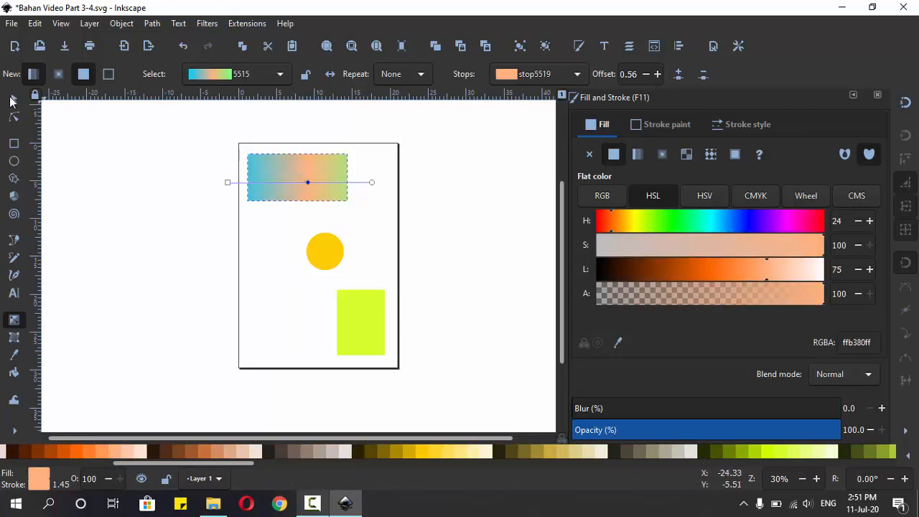
left_click(10, 101)
left_click(403, 208)
Step: Undo all the linear gradient edits to restore the rectangle's flat orange fill
key("ctrl+z")
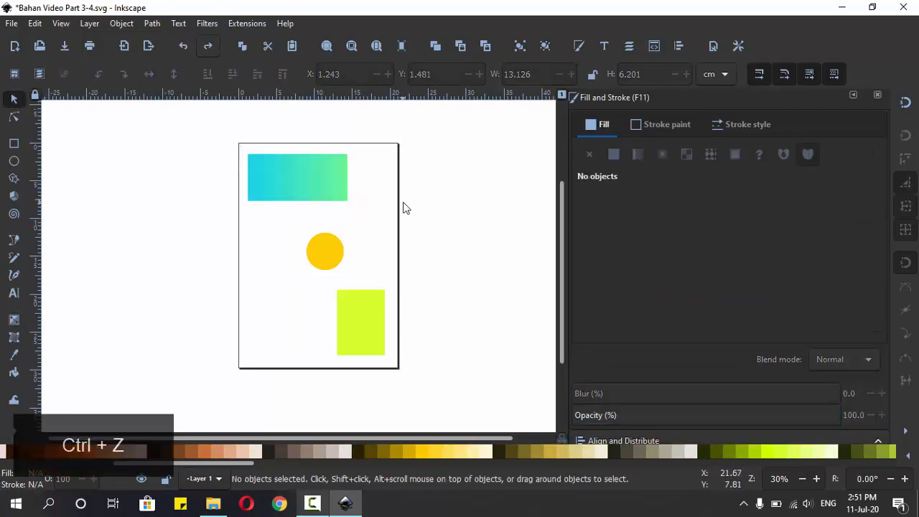
key("ctrl+z")
key("ctrl+z")
key("ctrl+z")
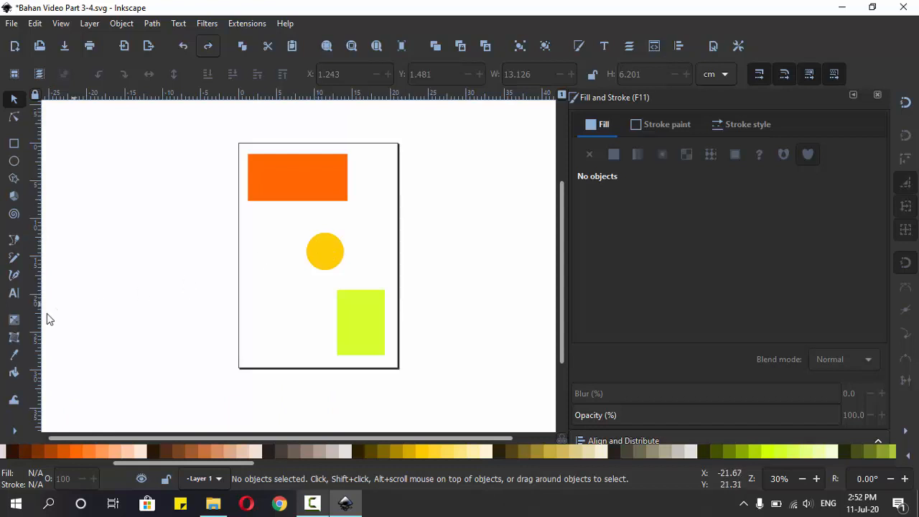
Step: Apply a radial gradient fill to the orange rectangle, try a taller vertical radius, shorten the horizontal radius, and pull the vertical handle back to the top edge
left_click(15, 320)
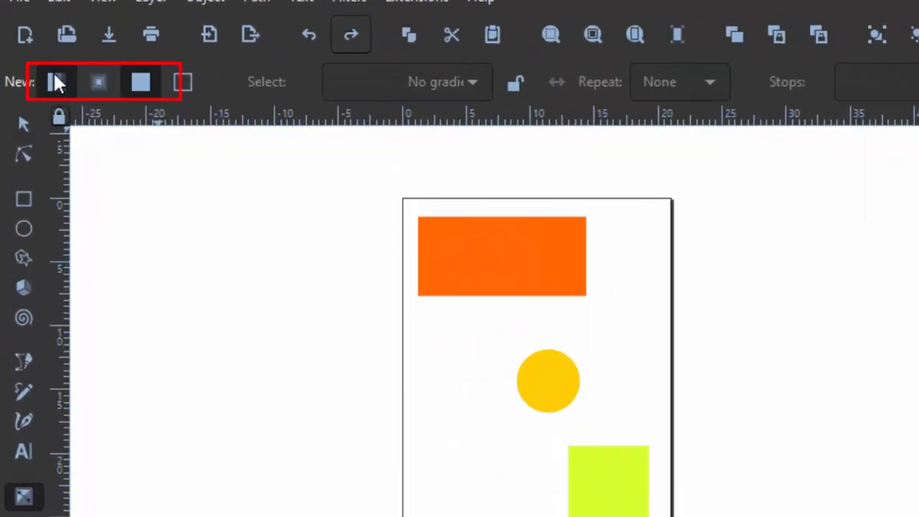
left_click(100, 81)
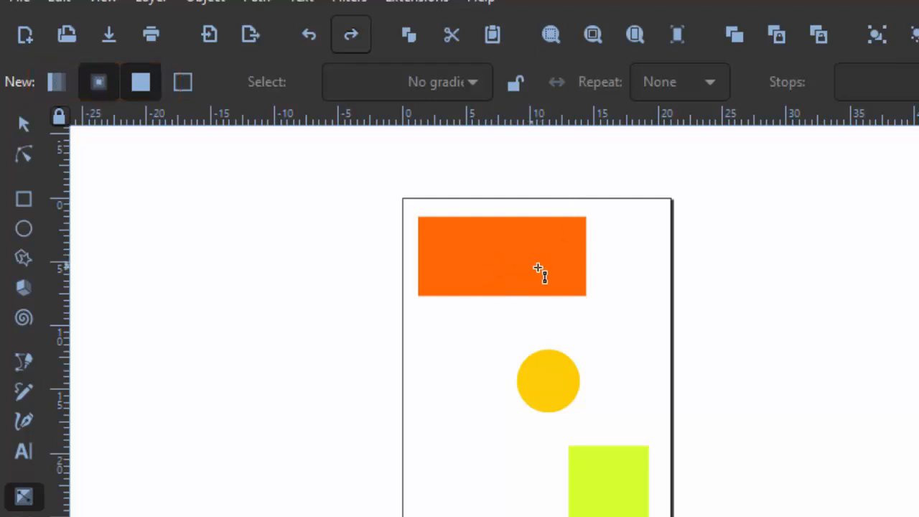
double_click(500, 261)
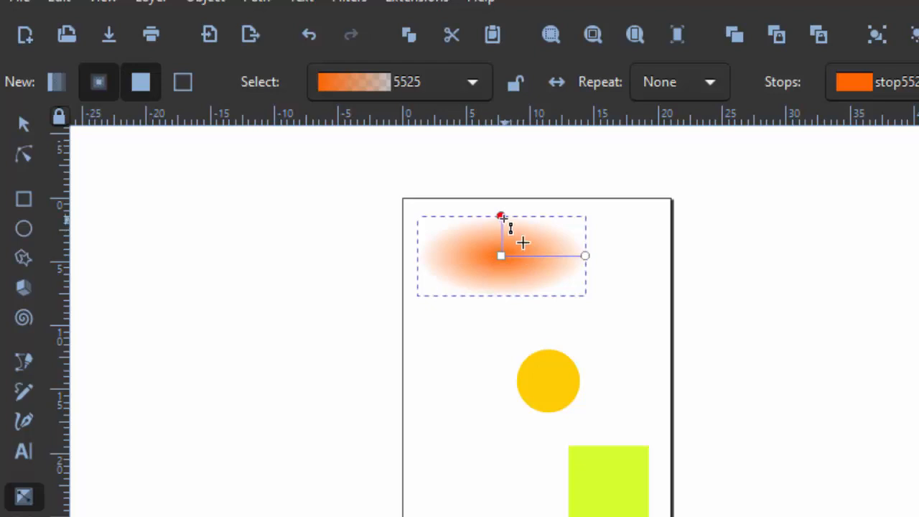
left_click_drag(502, 216, 501, 172)
left_click(586, 256)
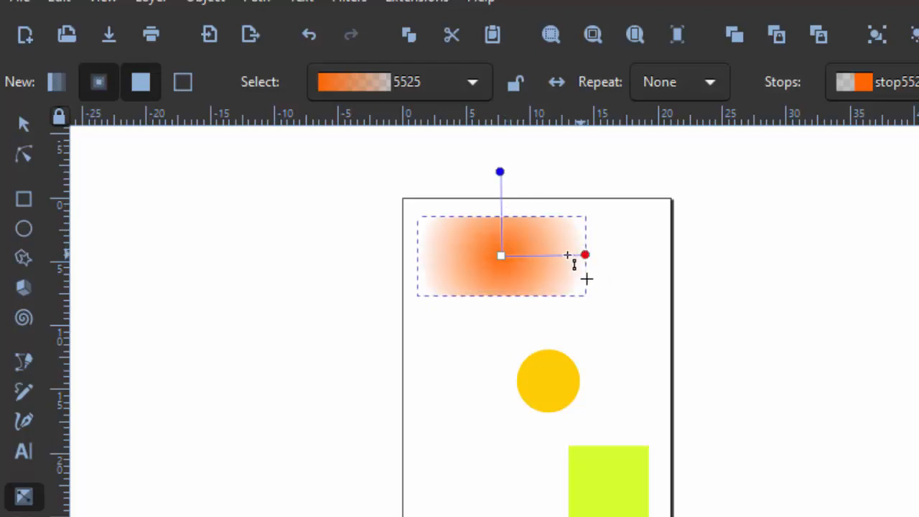
left_click_drag(586, 256, 562, 256)
left_click_drag(503, 172, 504, 215)
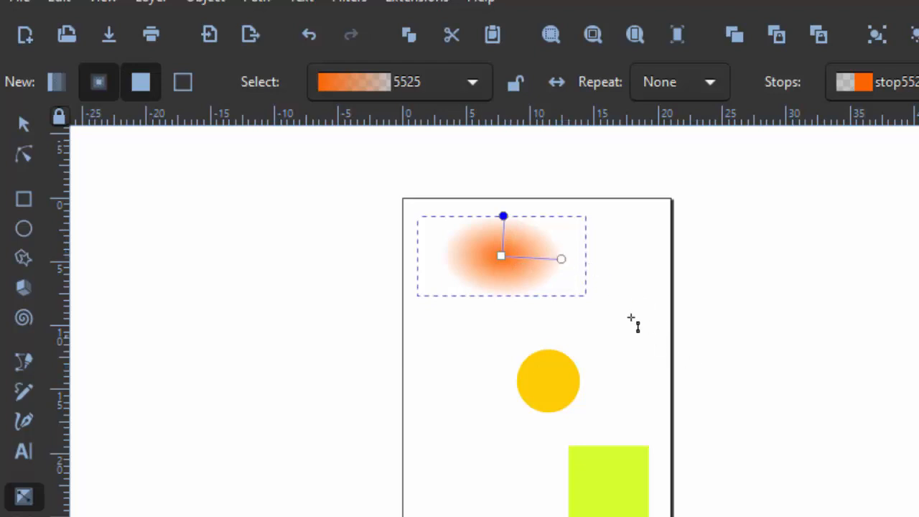
Step: Colour the radial gradient's outer stop tan and its centre stop yellow (FFD42A)
left_click(230, 451)
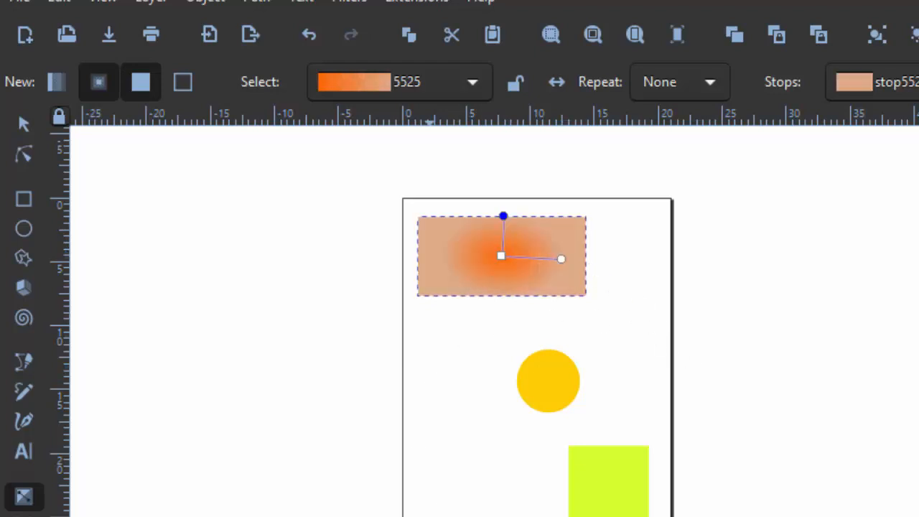
left_click(562, 259)
left_click(502, 256)
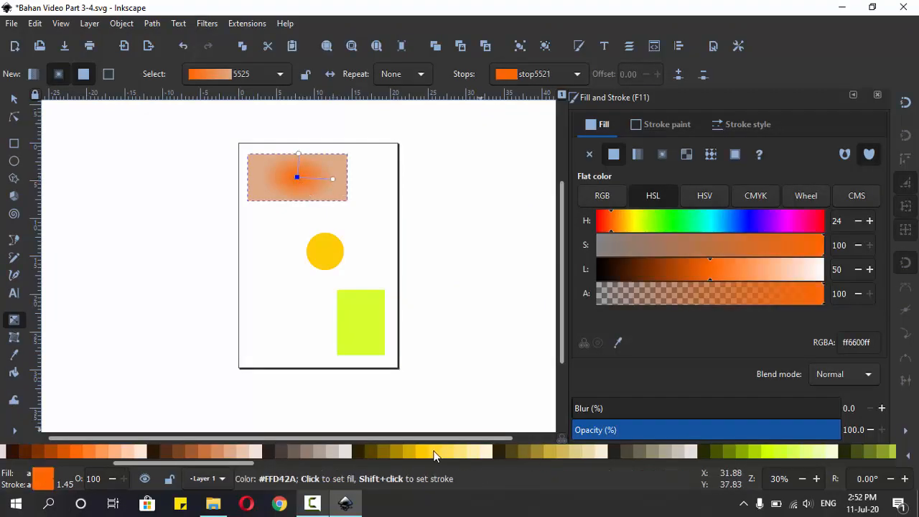
left_click(433, 453)
Step: Undo the radial gradient edits back to the rectangle's flat orange fill and deselect the rectangle
left_click(15, 99)
key("ctrl+z")
key("ctrl+z")
key("ctrl+z")
key("ctrl+z")
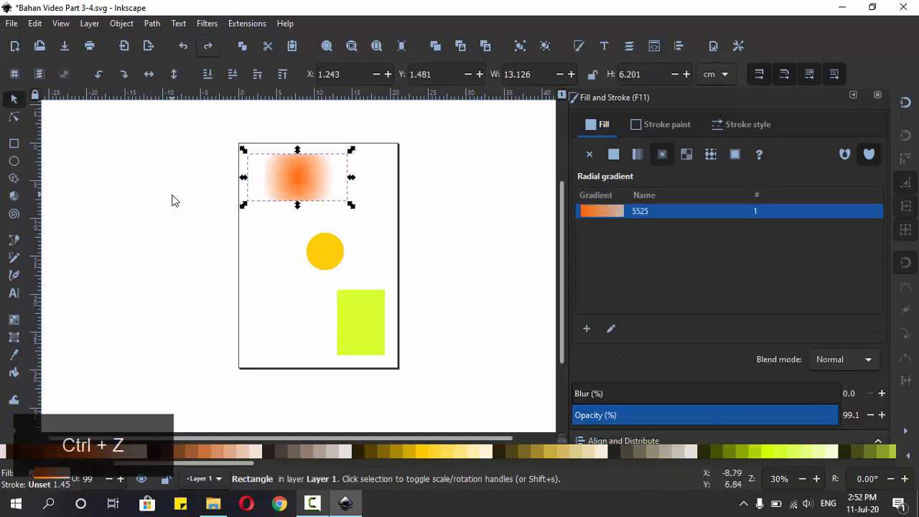
left_click(454, 230)
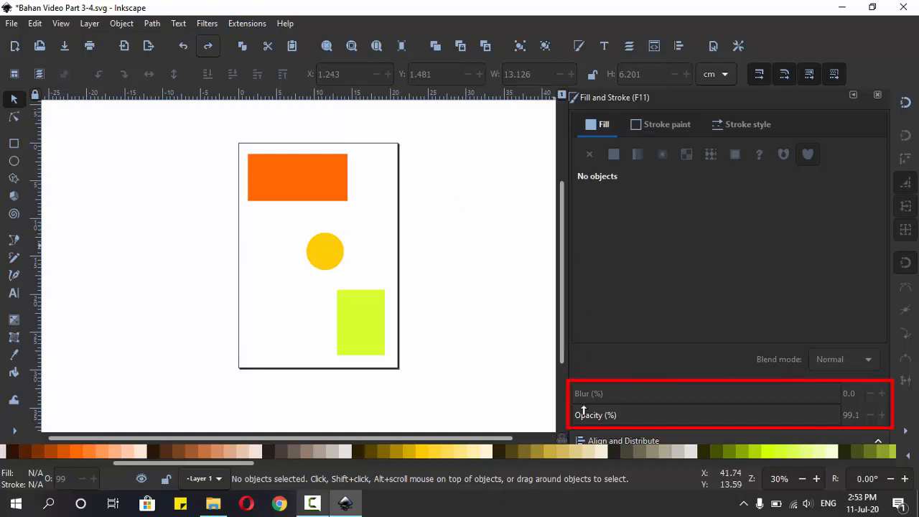
Step: Move the orange rectangle down behind the yellow circle, move the green rectangle up so it overlaps them, and deselect
left_click(305, 173)
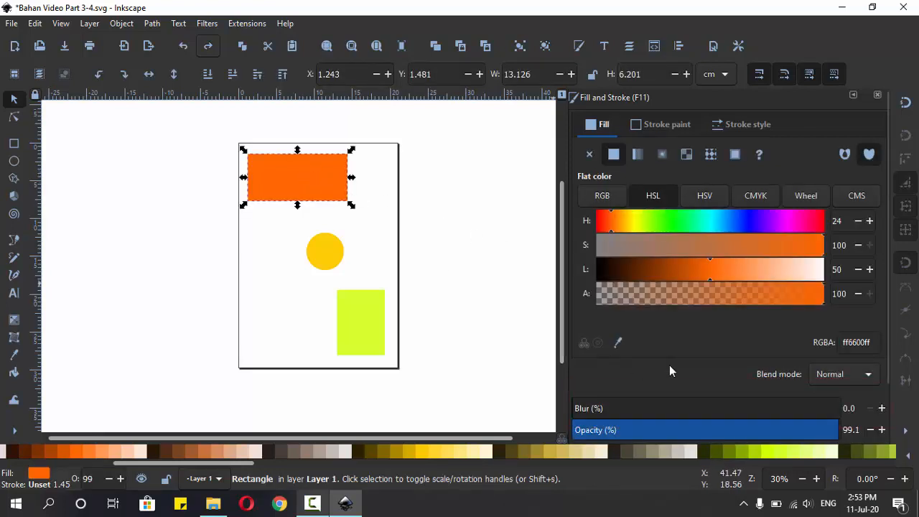
left_click_drag(317, 182, 316, 250)
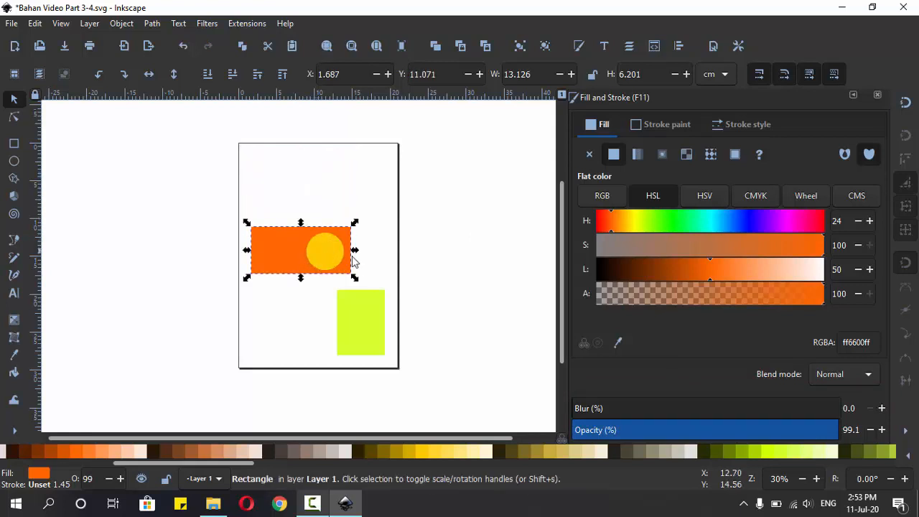
left_click_drag(353, 318, 334, 273)
left_click(373, 177)
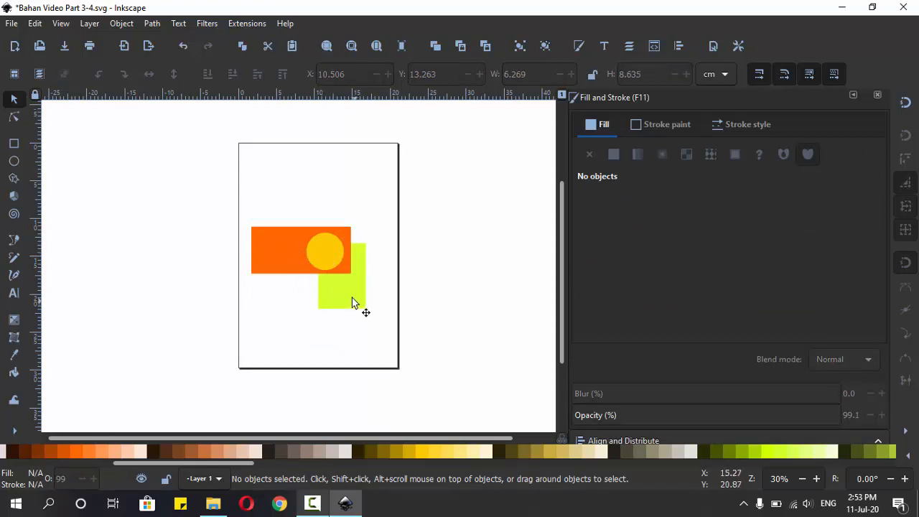
Step: Lower the orange rectangle's opacity to 49.1% and deselect it
left_click(329, 249)
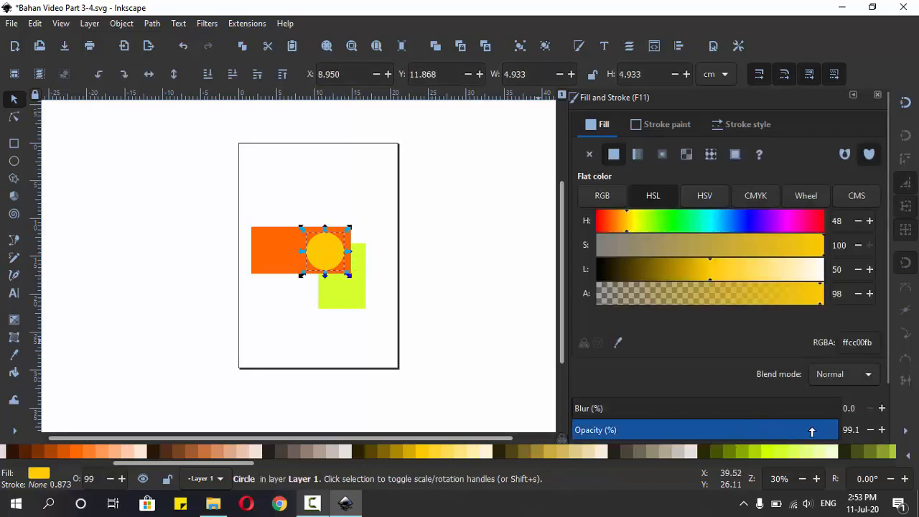
left_click_drag(829, 431, 704, 431)
left_click(288, 253)
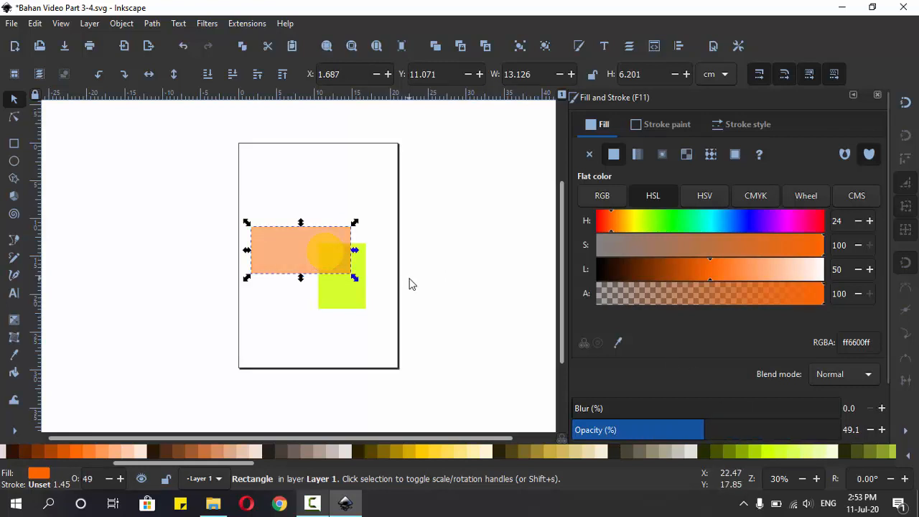
left_click(409, 277)
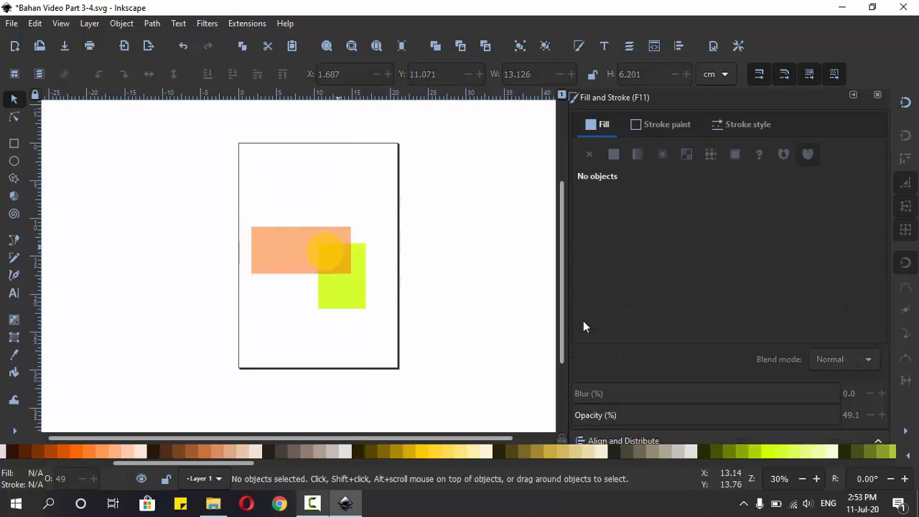
Step: Undo the opacity change and the moves that made the shapes overlap
key("ctrl+z")
key("ctrl+z")
key("ctrl+z")
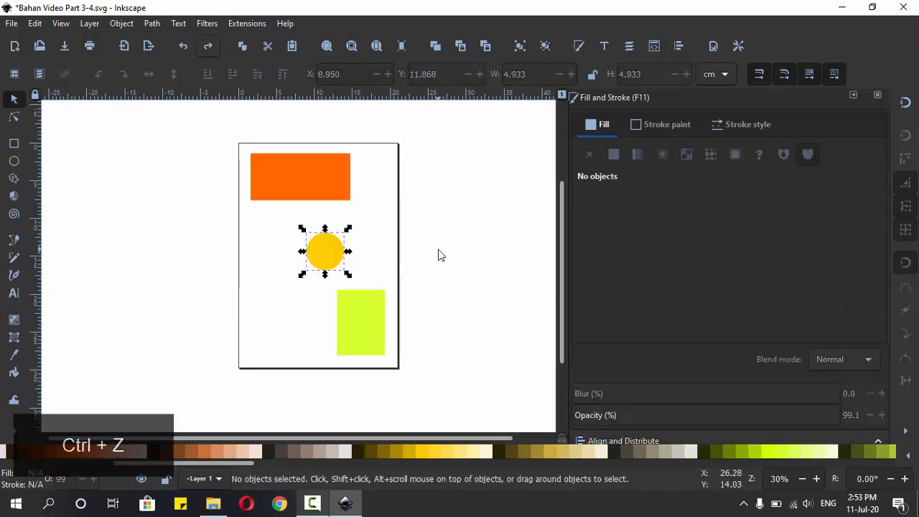
Step: Try increasing blur on the orange rectangle, including 30.2% and 67.3%, and bring the blur back to 0%
left_click(336, 176)
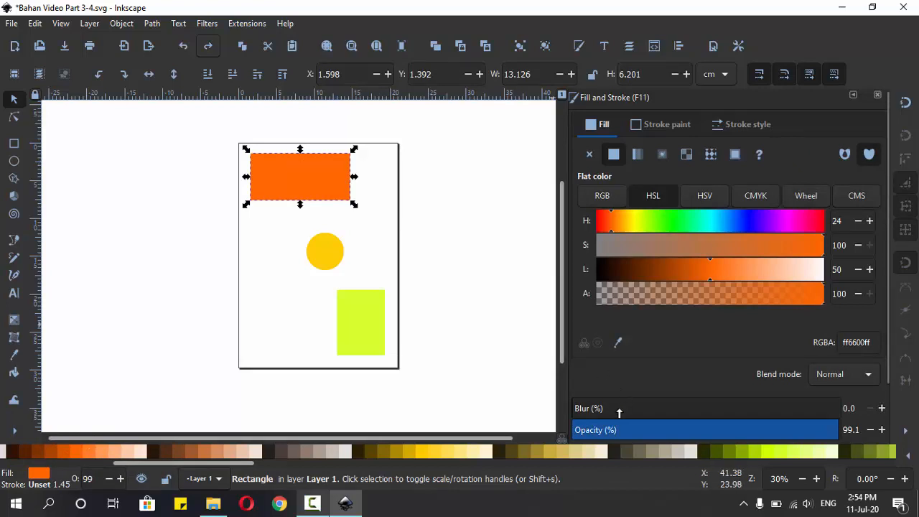
left_click_drag(619, 412, 653, 410)
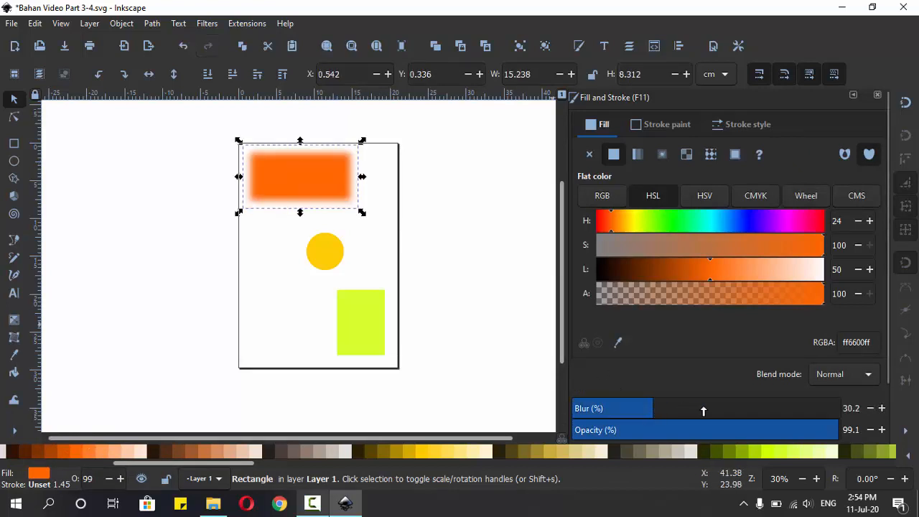
left_click(703, 411)
left_click(753, 409)
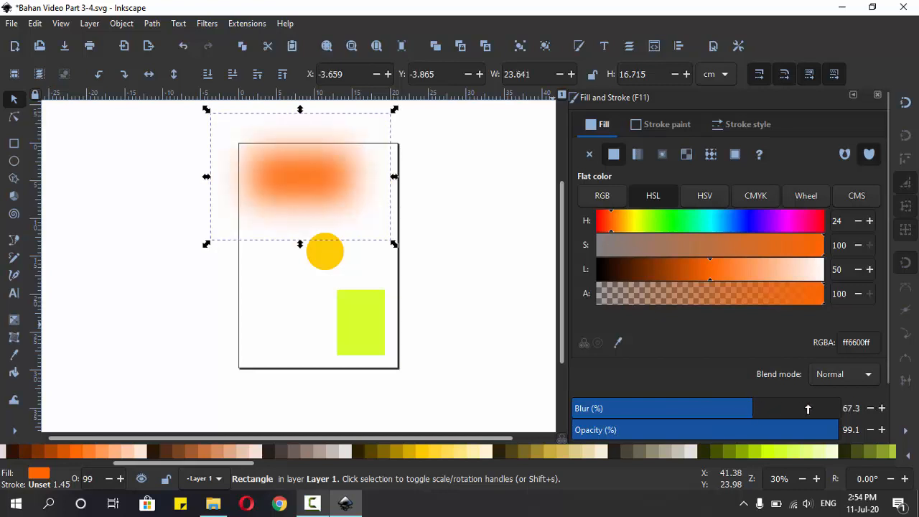
left_click_drag(808, 409, 558, 410)
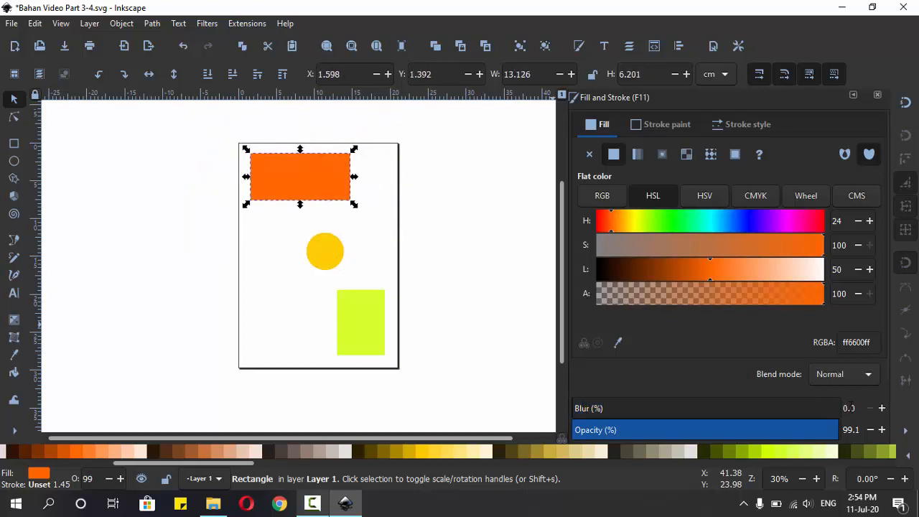
Step: Set the orange rectangle's blur to 50% and its opacity to 40%
key("BackSpace")
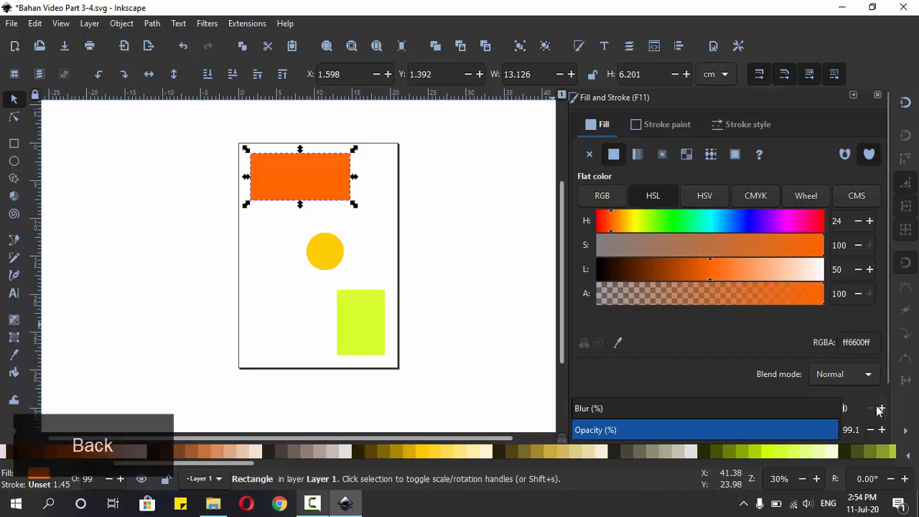
type("5")
key("Return")
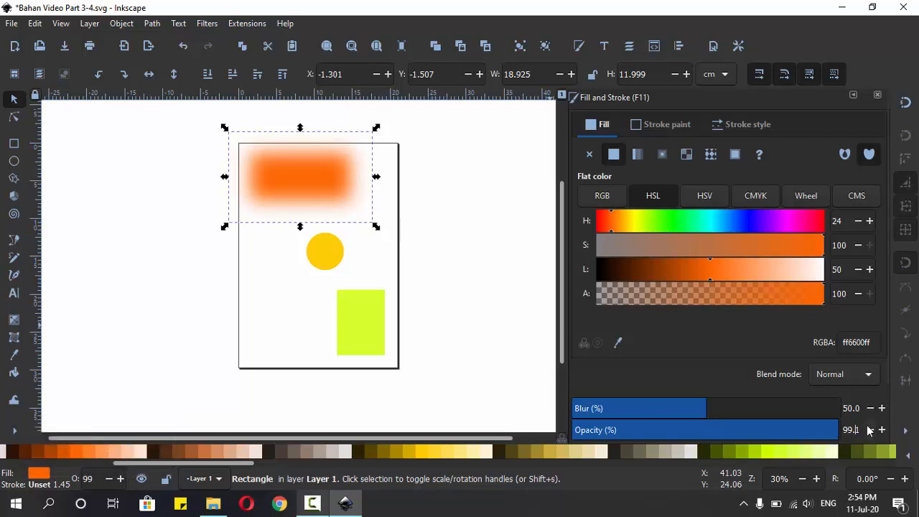
key("ctrl+a")
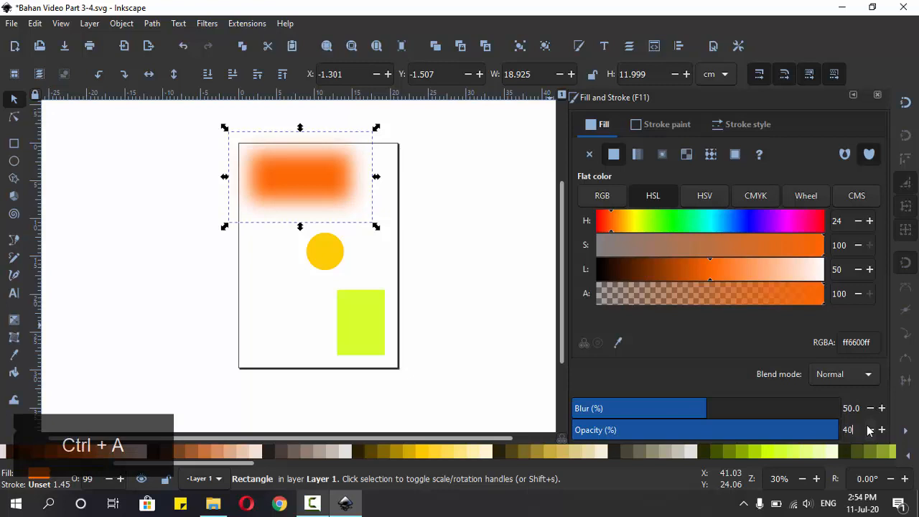
key("Return")
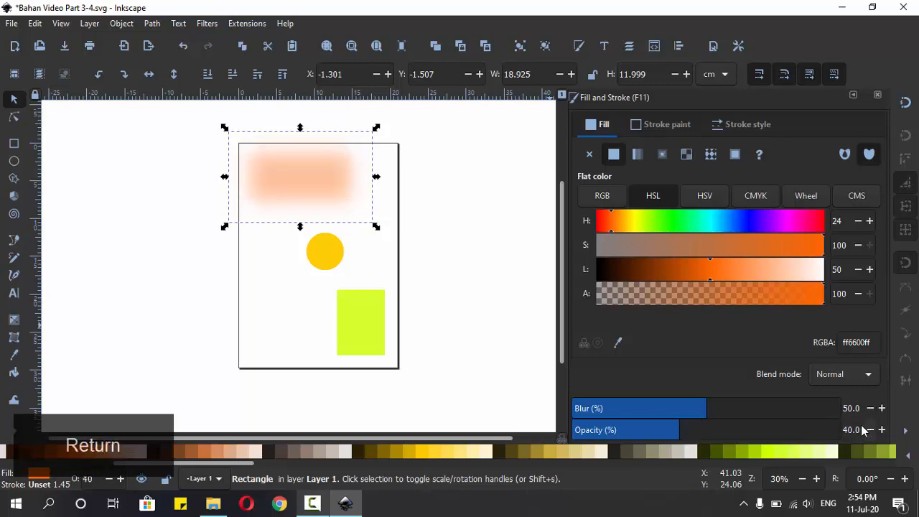
Step: Deselect the orange rectangle and undo its blur and opacity changes
left_click(494, 290)
key("ctrl+z")
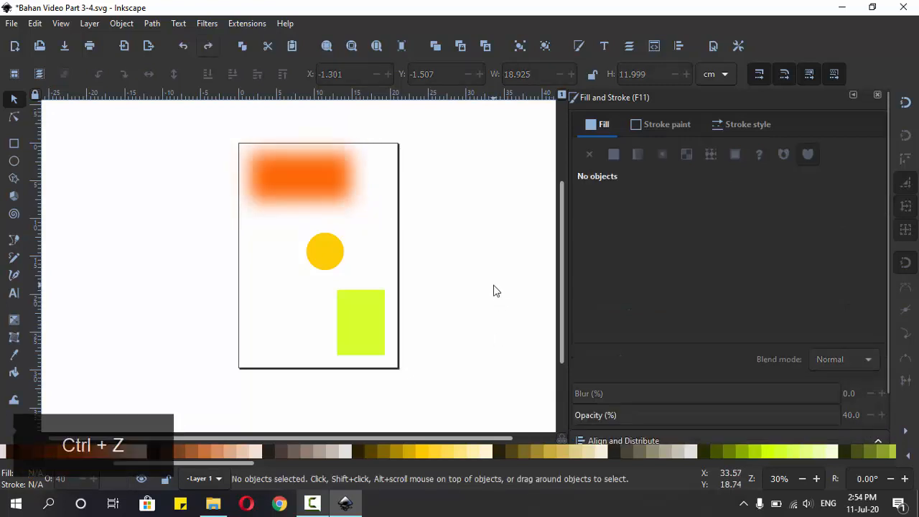
key("ctrl+z")
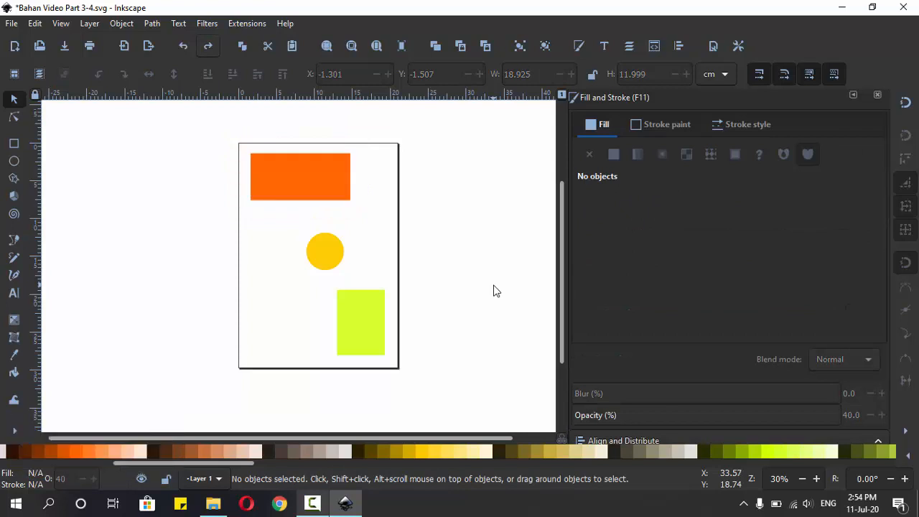